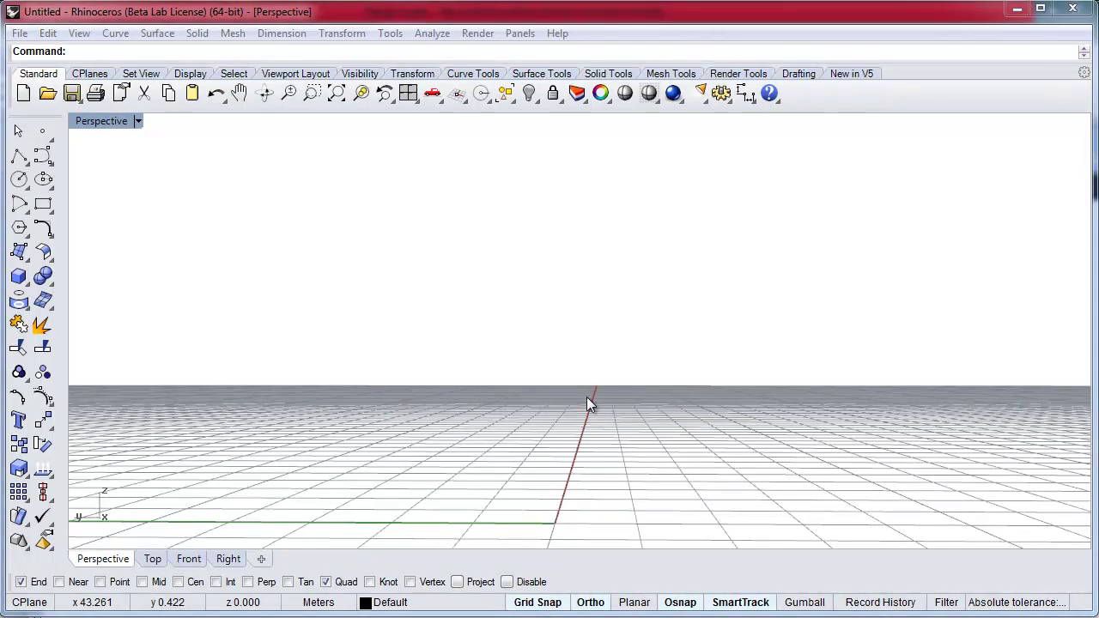
# Step: Import David.ply in meters and confirm it is a closed 856082-vertex, 1711226-polygon mesh
pyautogui.click(22, 35)
pyautogui.click(66, 237)
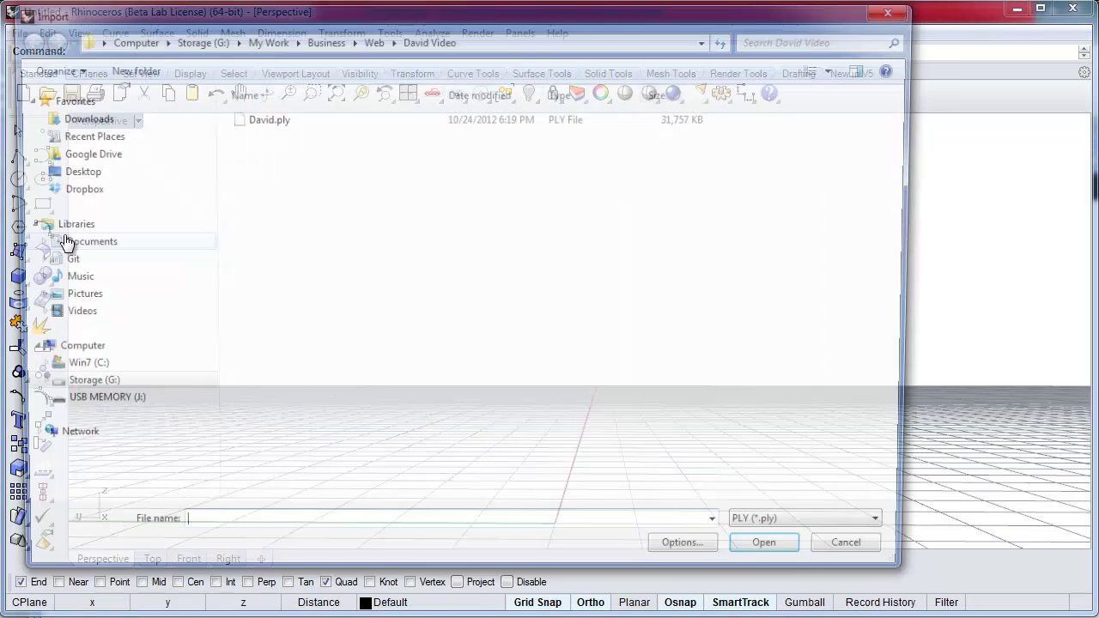
pyautogui.click(244, 118)
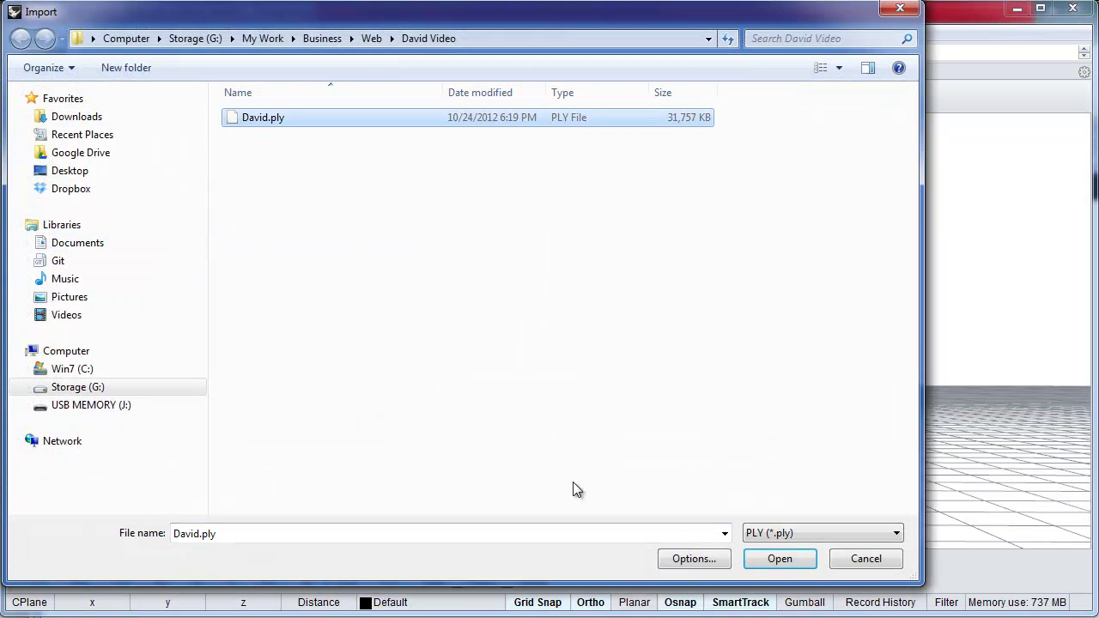
pyautogui.click(779, 559)
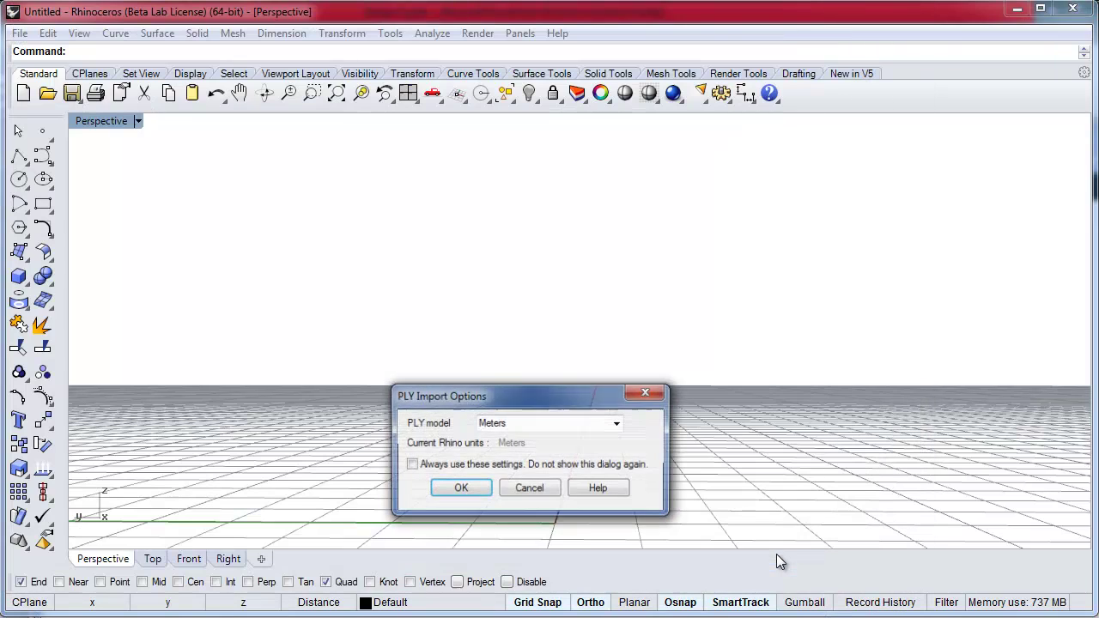
pyautogui.click(461, 487)
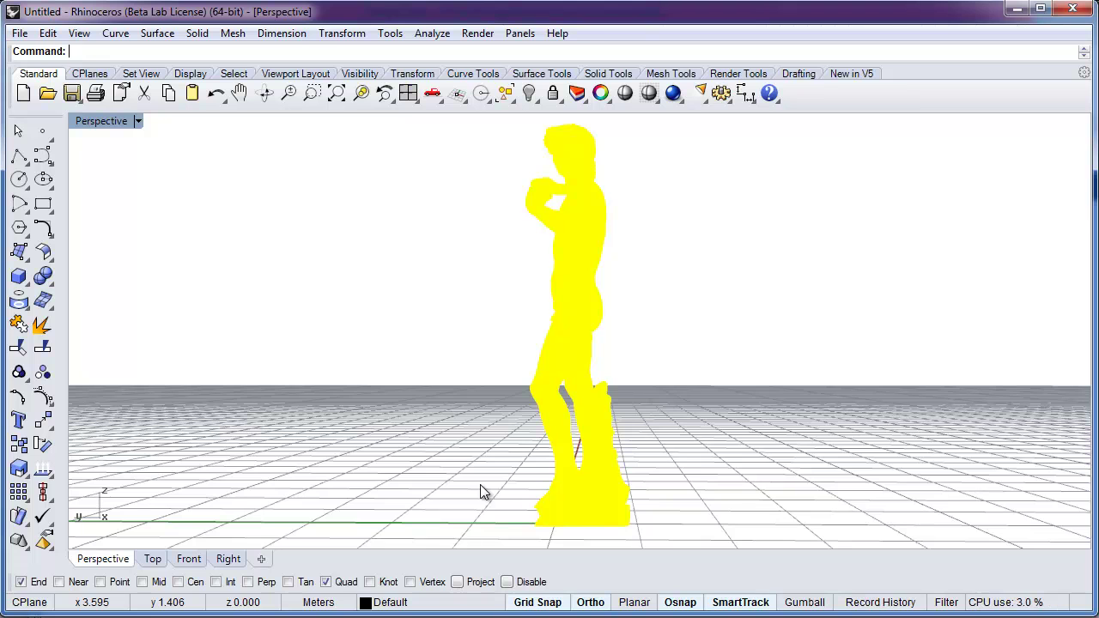
pyautogui.press('Return')
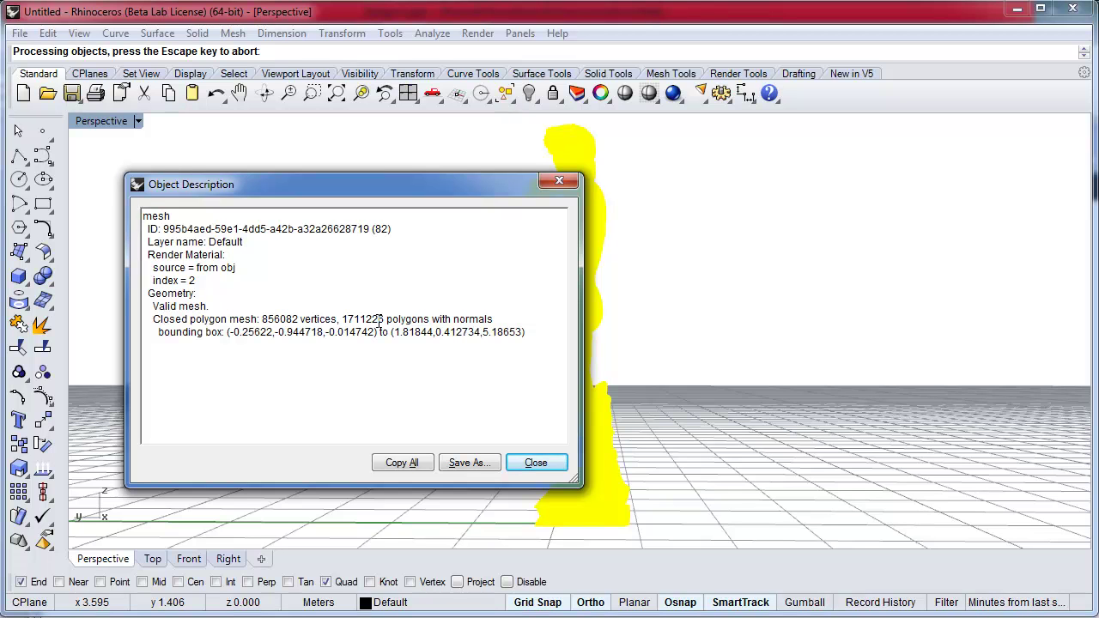
pyautogui.click(533, 464)
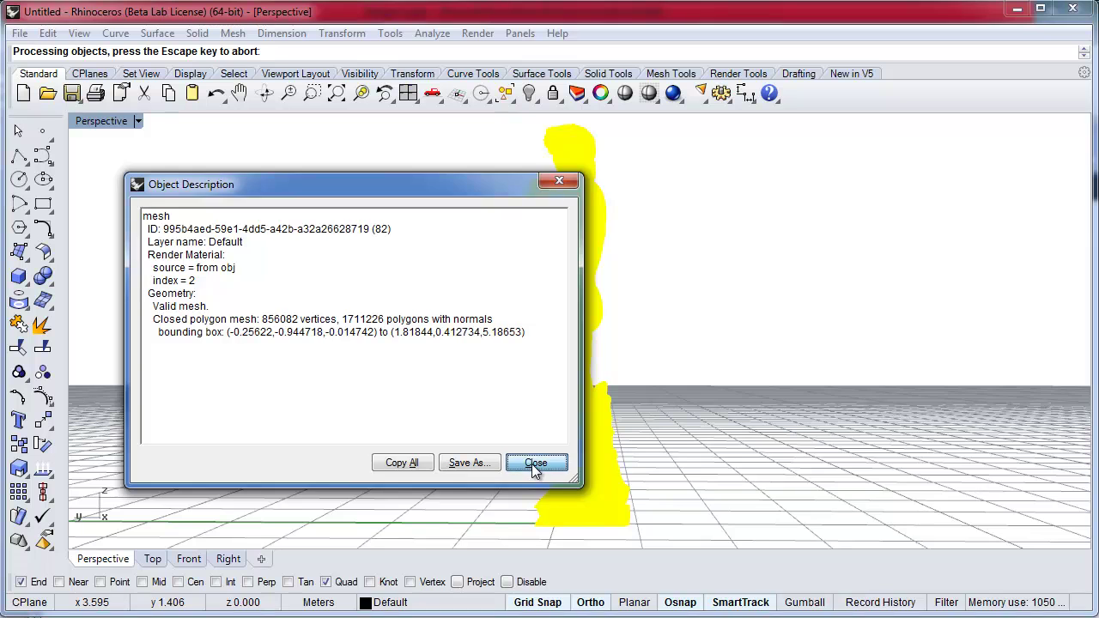
# Step: Zoom in on the statue and orbit around it
pyautogui.click(312, 92)
pyautogui.moveTo(463, 235); pyautogui.dragTo(650, 120)
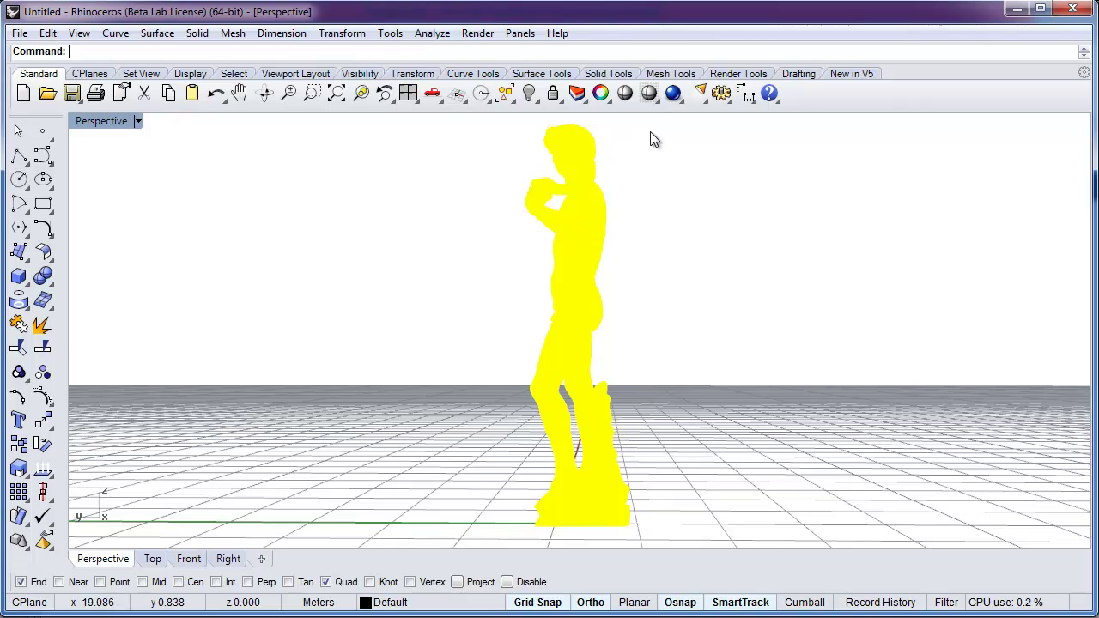
pyautogui.click(807, 218)
pyautogui.moveTo(806, 218); pyautogui.dragTo(752, 254, button='right')
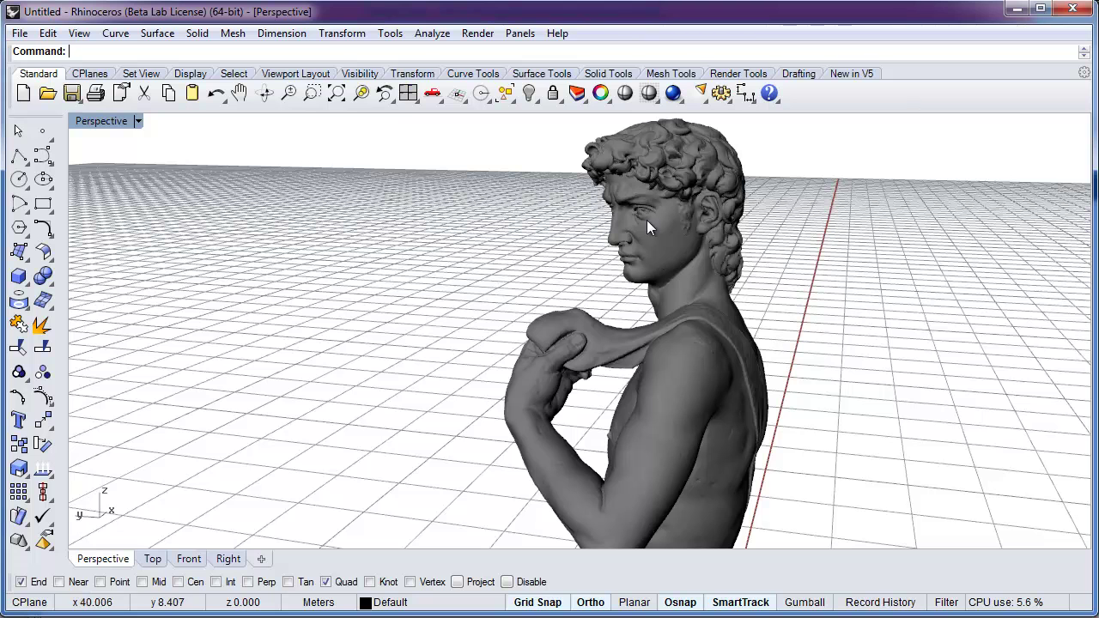
# Step: Zoom in on the statue's feet and orbit the base, then frame the whole statue again
pyautogui.click(334, 97)
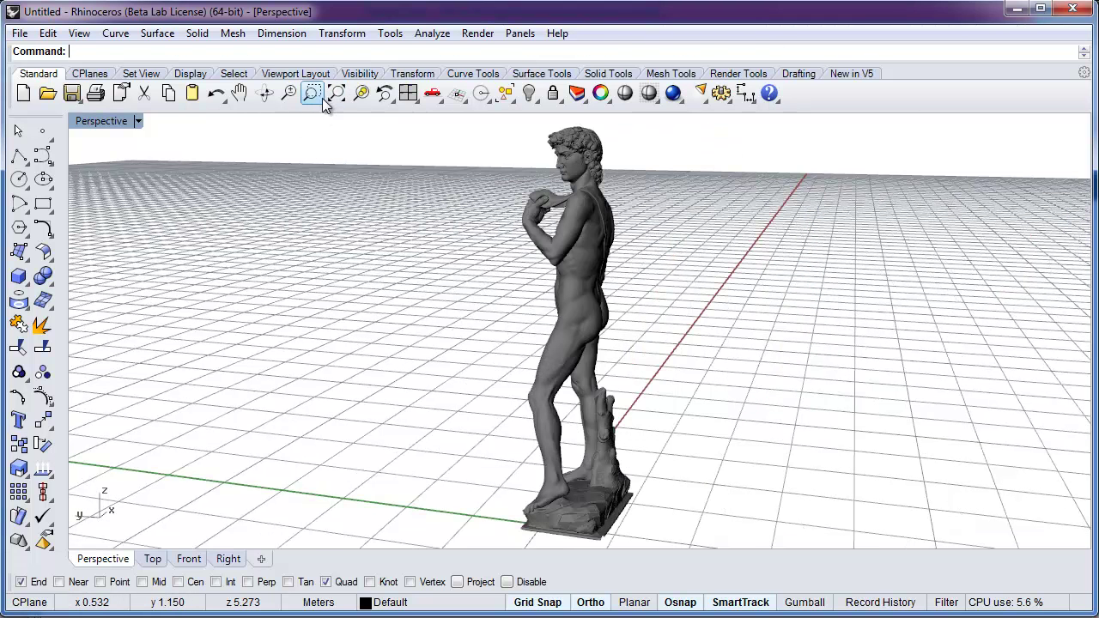
pyautogui.moveTo(460, 418); pyautogui.dragTo(681, 545)
pyautogui.moveTo(826, 466); pyautogui.dragTo(669, 390, button='right')
pyautogui.click(335, 93)
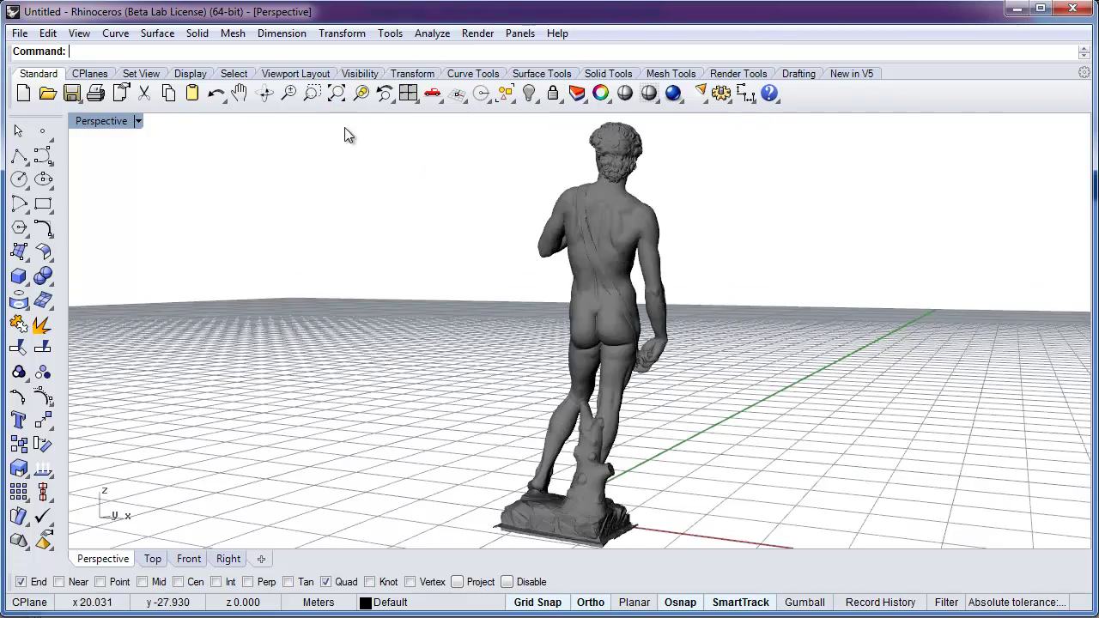
pyautogui.moveTo(464, 370); pyautogui.dragTo(787, 353, button='right')
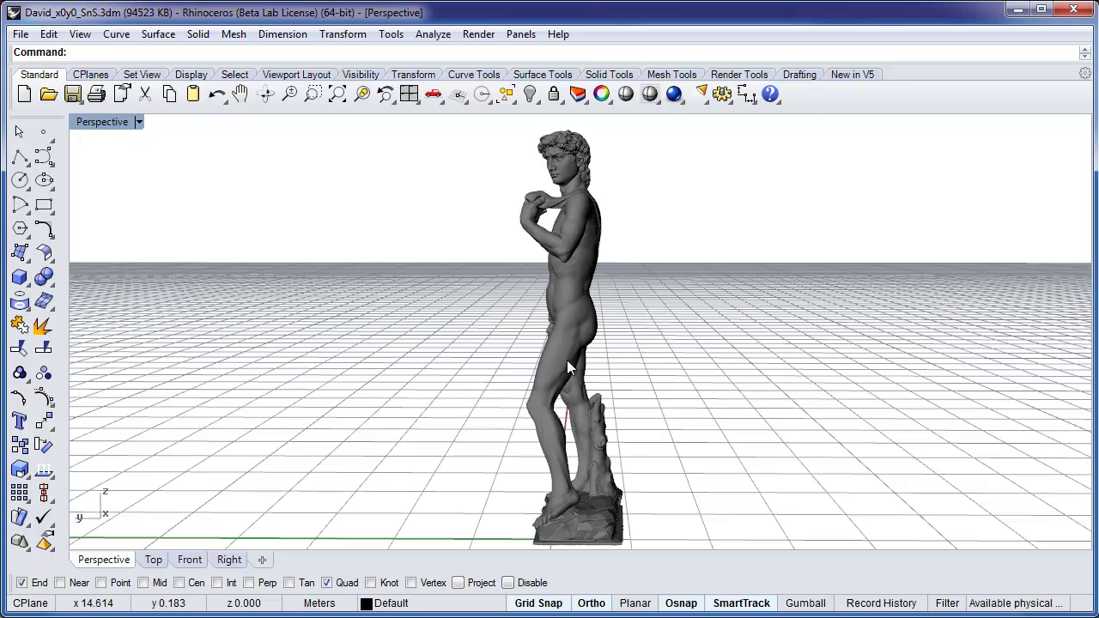
# Step: In the Right view, rotate the statue by -3 degrees about the origin
pyautogui.moveTo(573, 442); pyautogui.dragTo(445, 413, button='right')
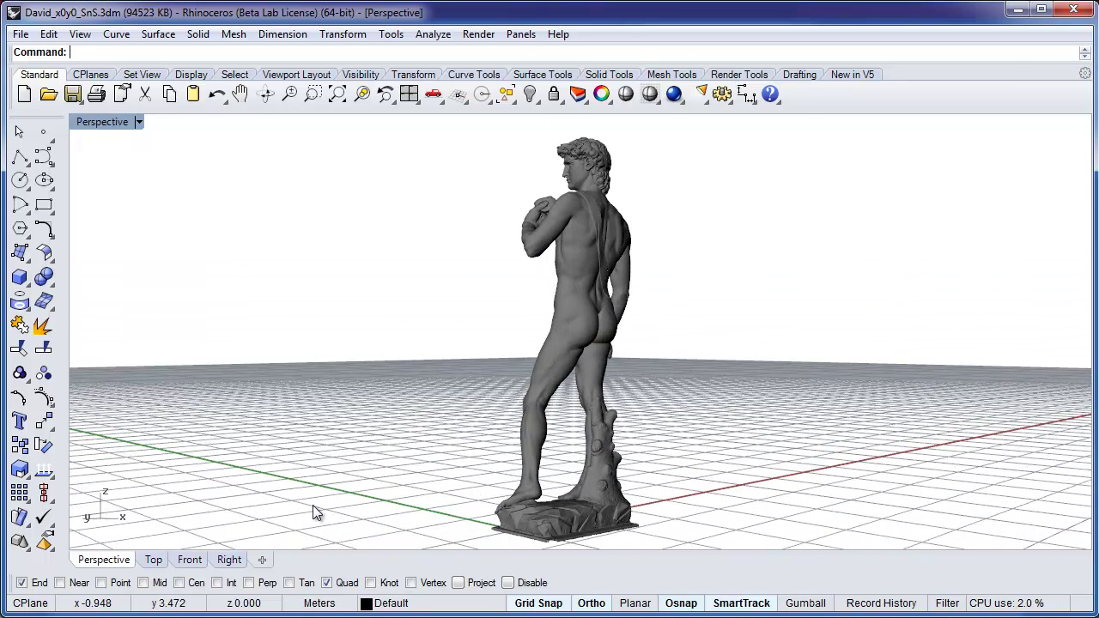
pyautogui.click(229, 560)
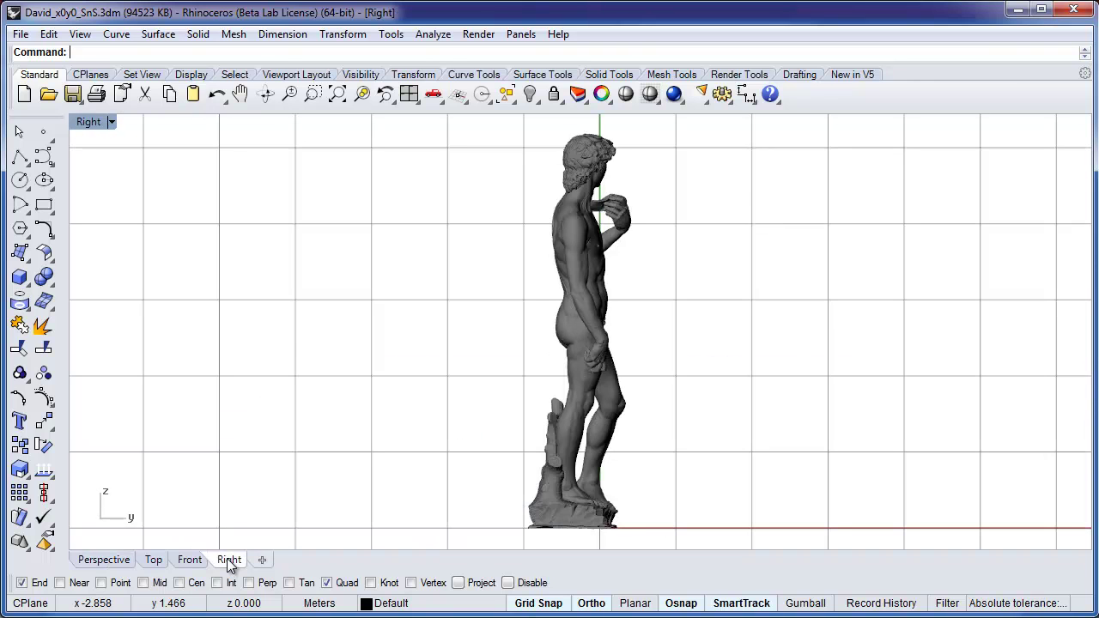
pyautogui.click(341, 36)
pyautogui.click(358, 92)
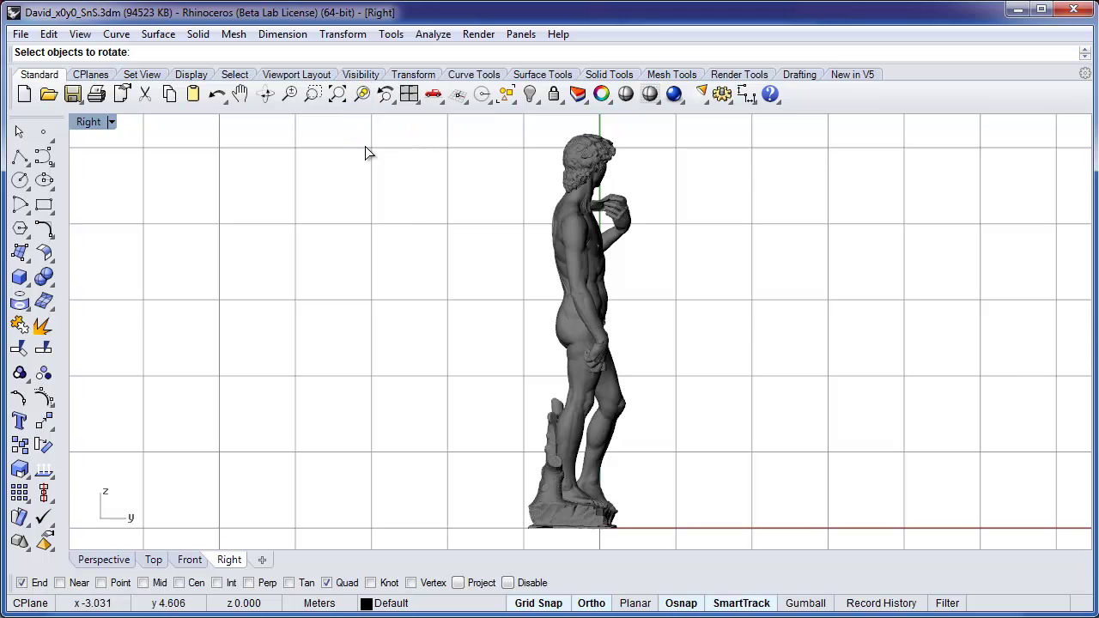
pyautogui.click(573, 360)
pyautogui.press('Return')
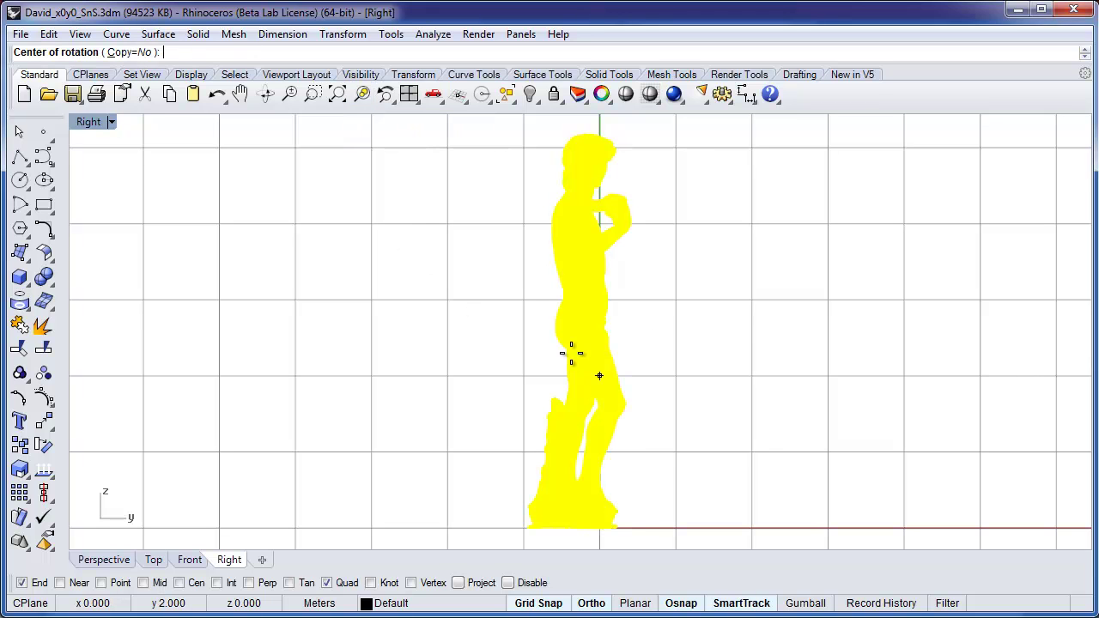
pyautogui.write('0')
pyautogui.press('Return')
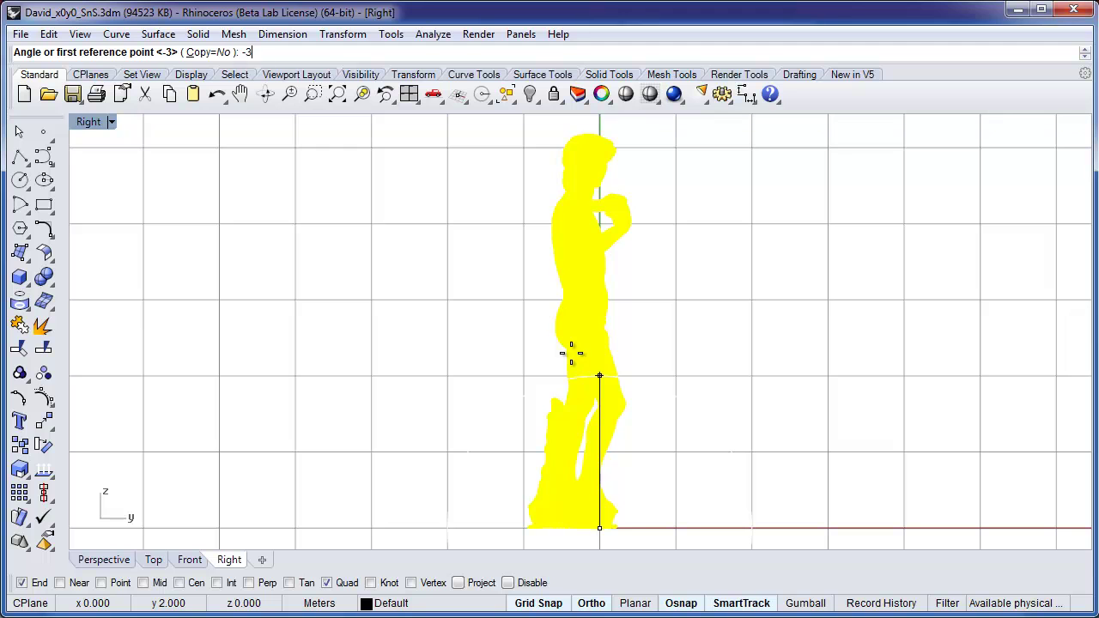
pyautogui.press('Return')
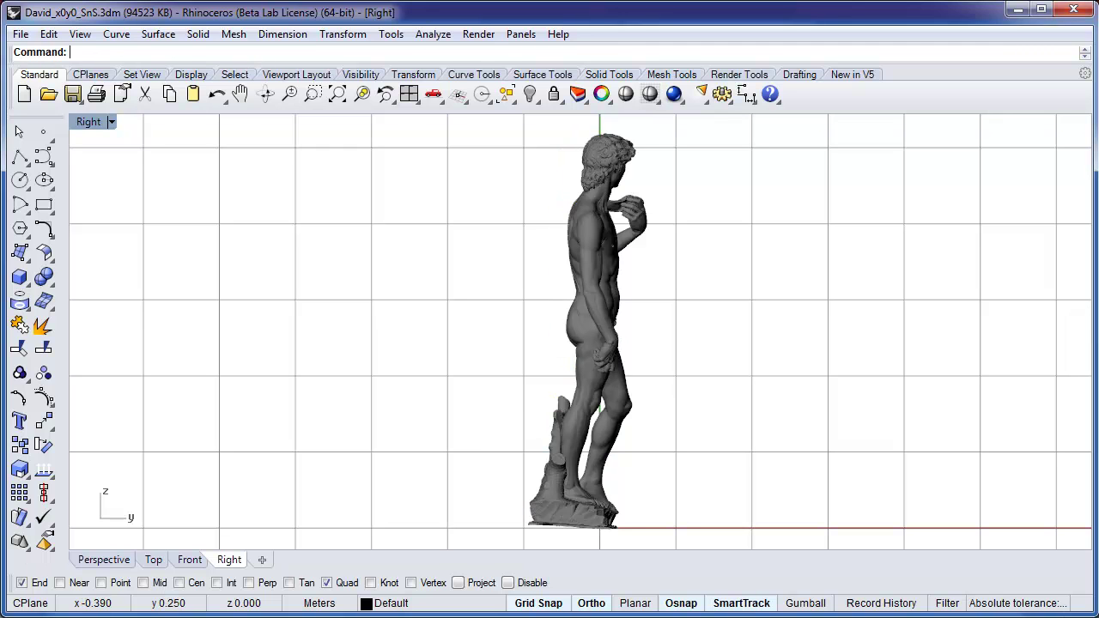
pyautogui.click(190, 559)
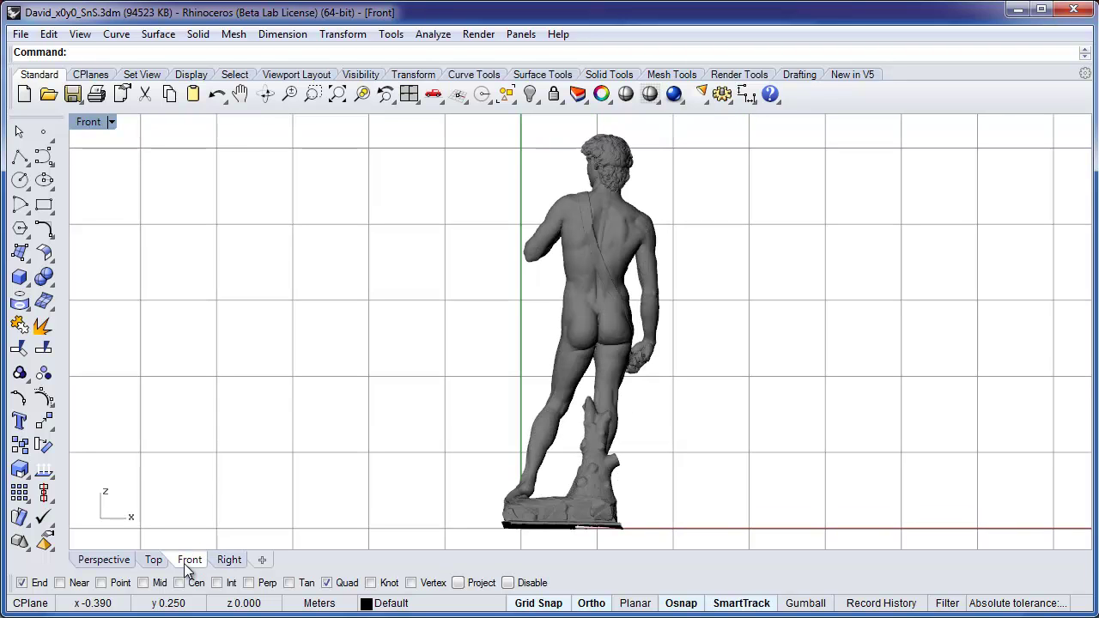
# Step: In the Front view, rotate the whole statue 3 degrees about a centre on the vertical axis
pyautogui.click(337, 34)
pyautogui.click(356, 93)
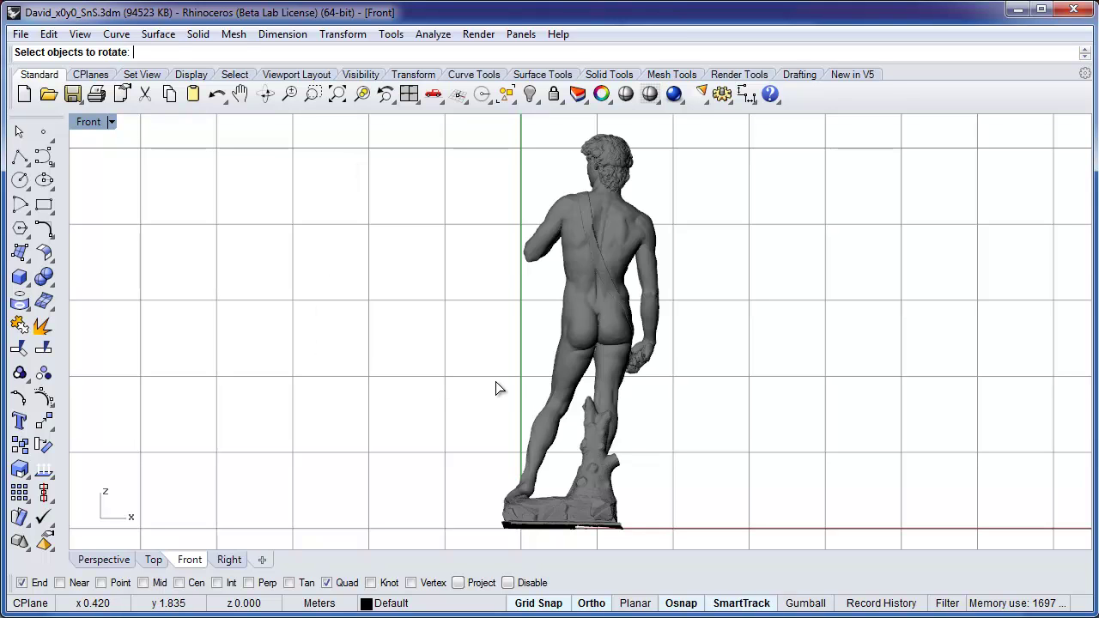
pyautogui.hotkey('ctrl', 'a')
pyautogui.press('Return')
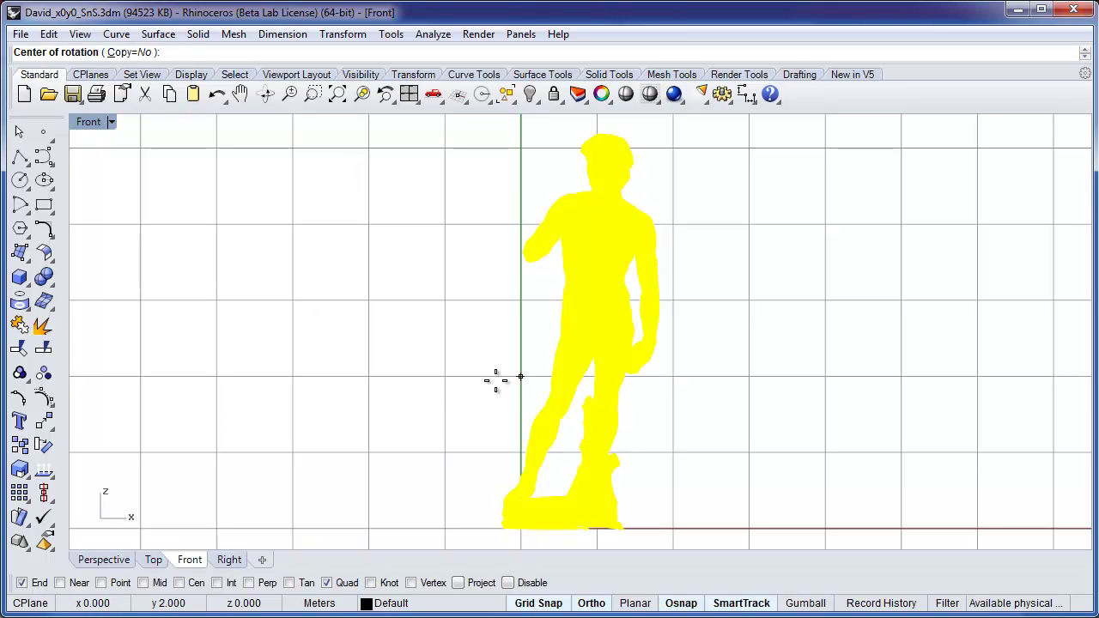
pyautogui.click(495, 381)
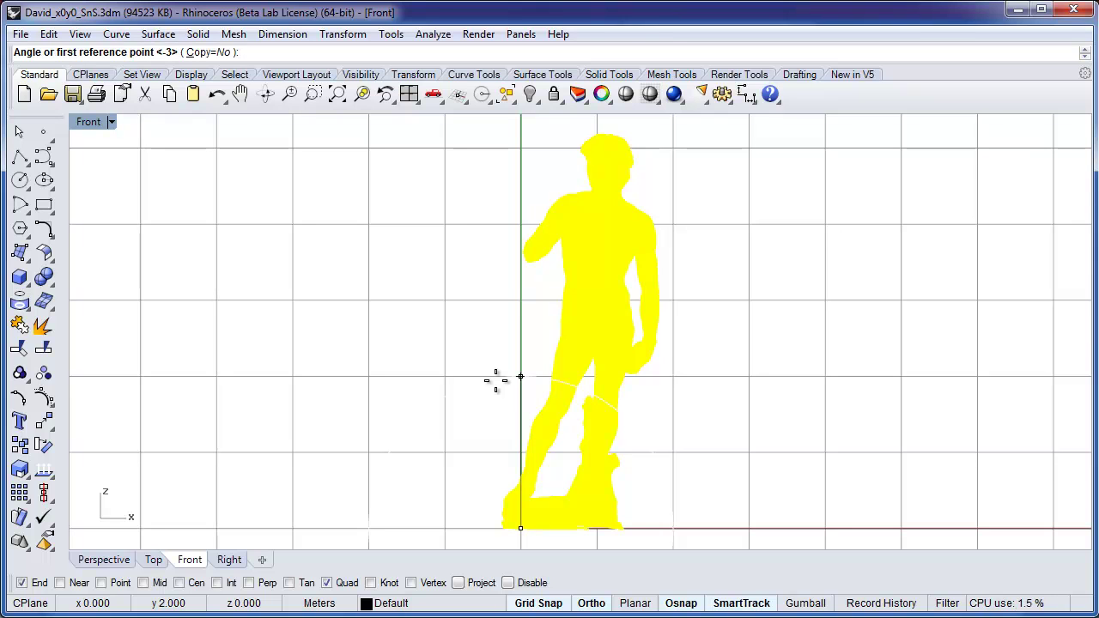
pyautogui.press('Return')
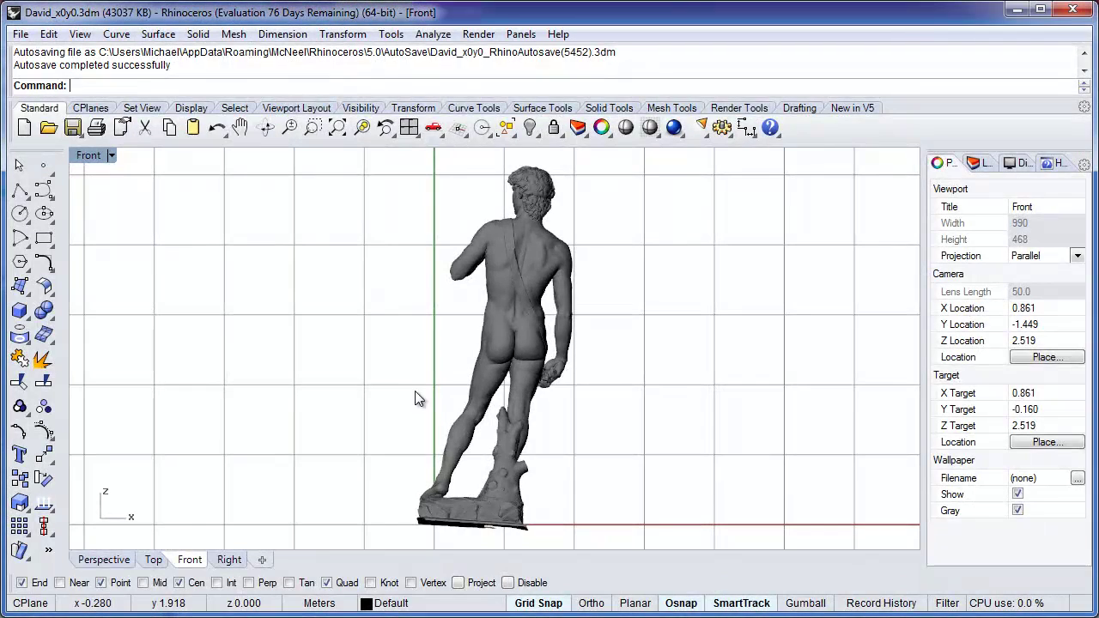
# Step: Run SnSMesh and pick the statue mesh for the Scan&Solve analysis
pyautogui.write('SnSMesh')
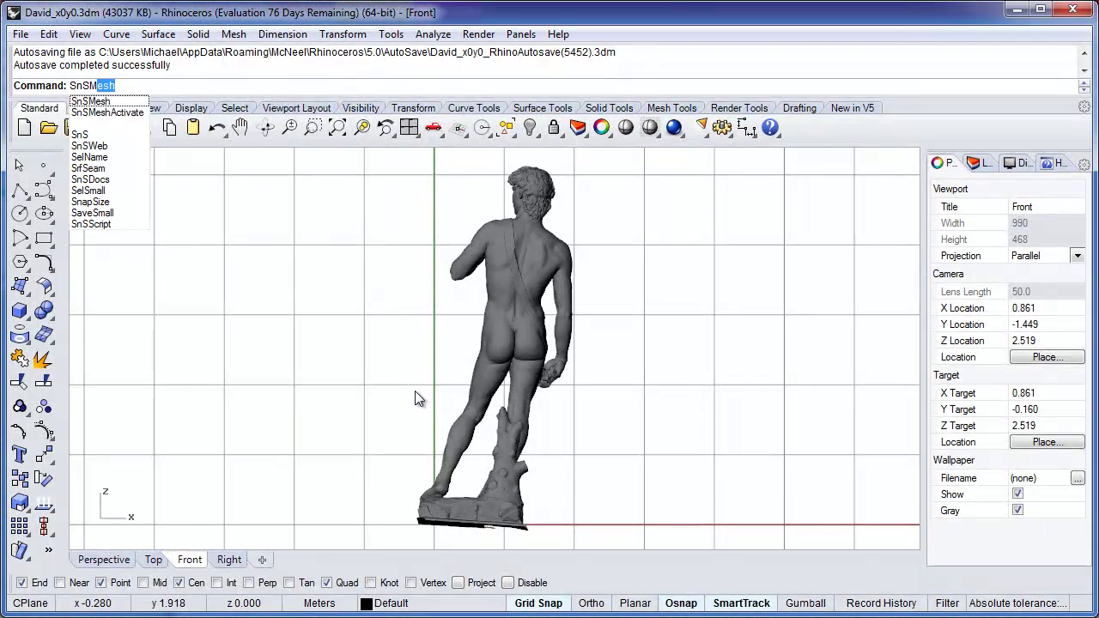
pyautogui.press('Return')
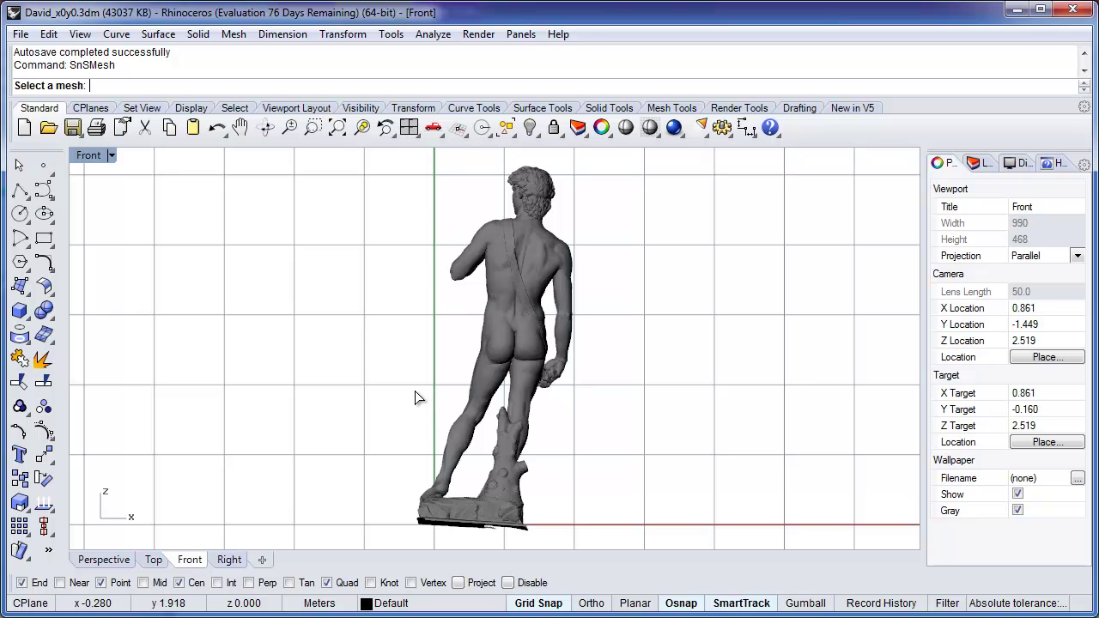
pyautogui.click(502, 375)
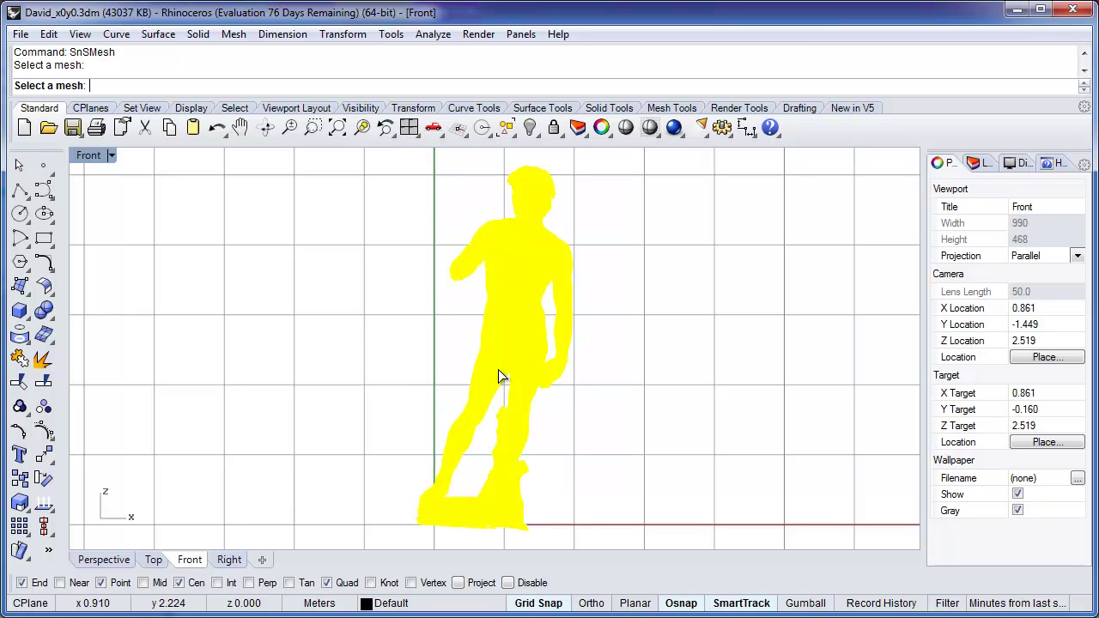
pyautogui.press('Return')
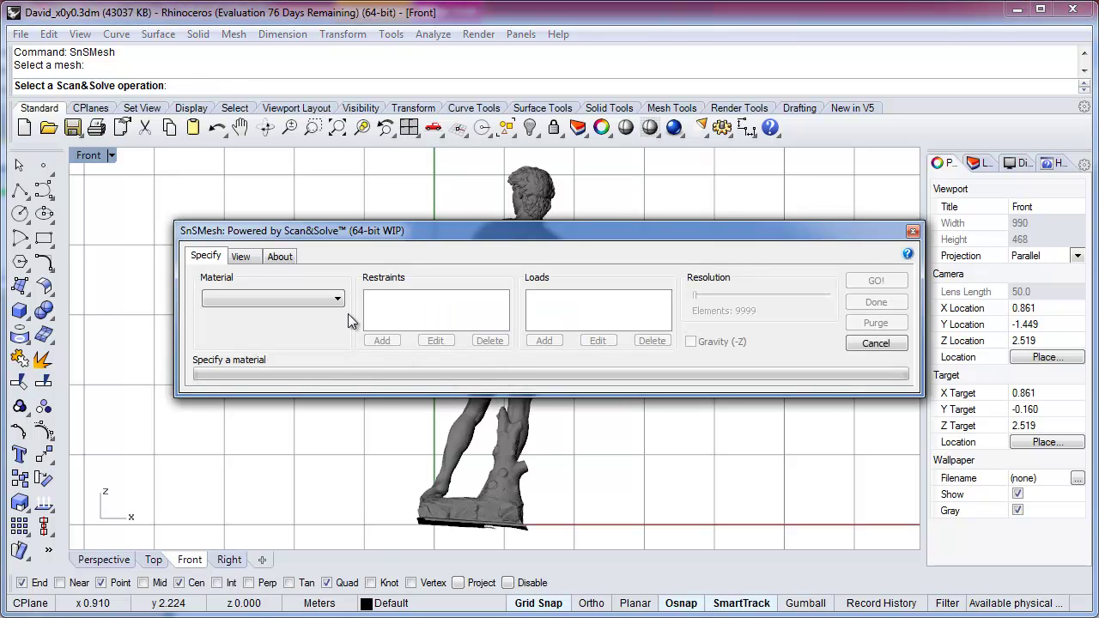
# Step: Set the material to low-density, low-strength marble
pyautogui.click(339, 297)
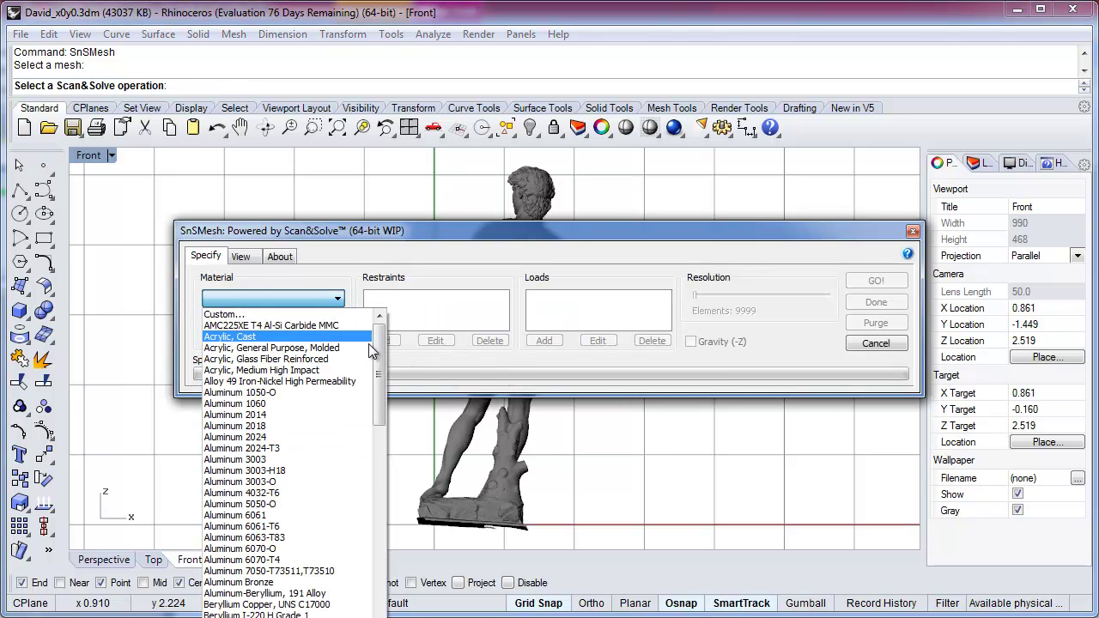
pyautogui.moveTo(383, 373); pyautogui.dragTo(383, 526)
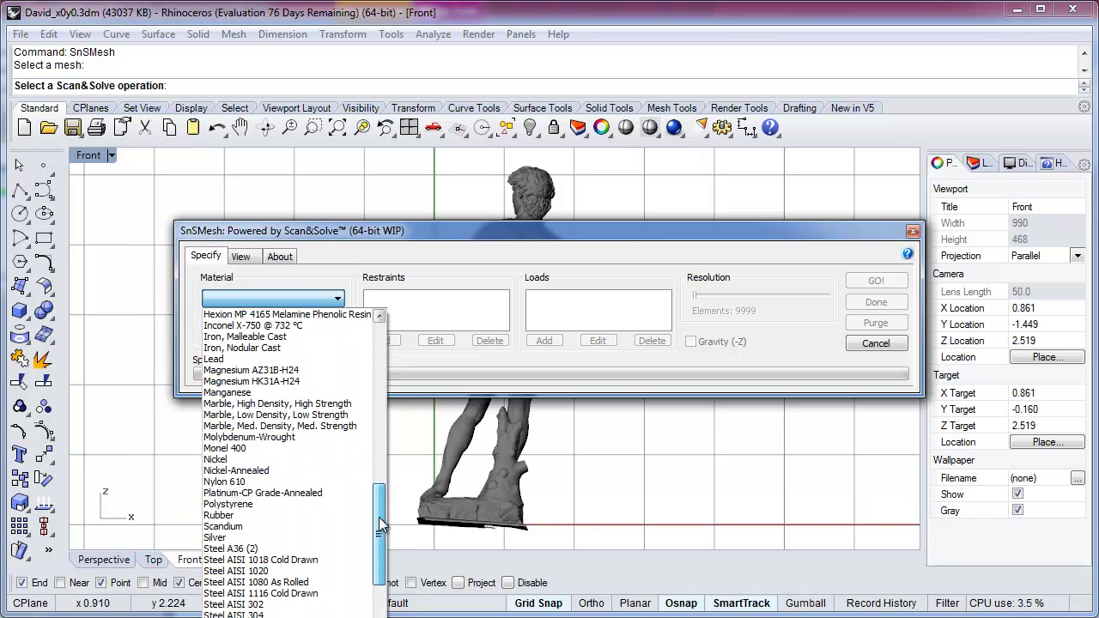
pyautogui.click(311, 414)
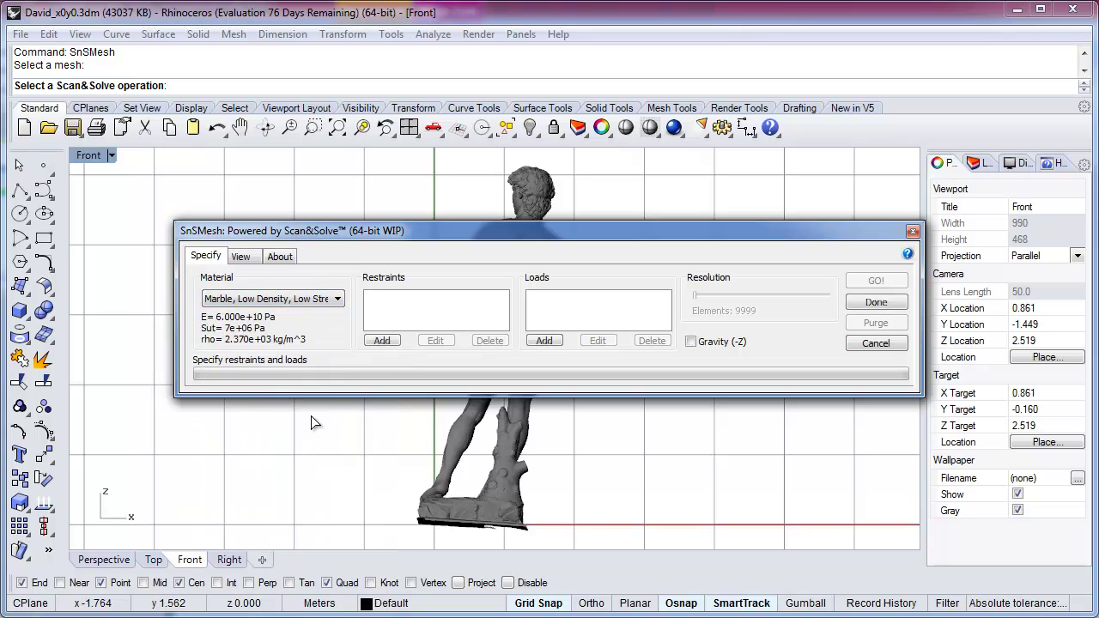
# Step: Add a restraint on the bottom faces of the statue's base
pyautogui.click(382, 341)
pyautogui.moveTo(405, 531); pyautogui.dragTo(538, 519)
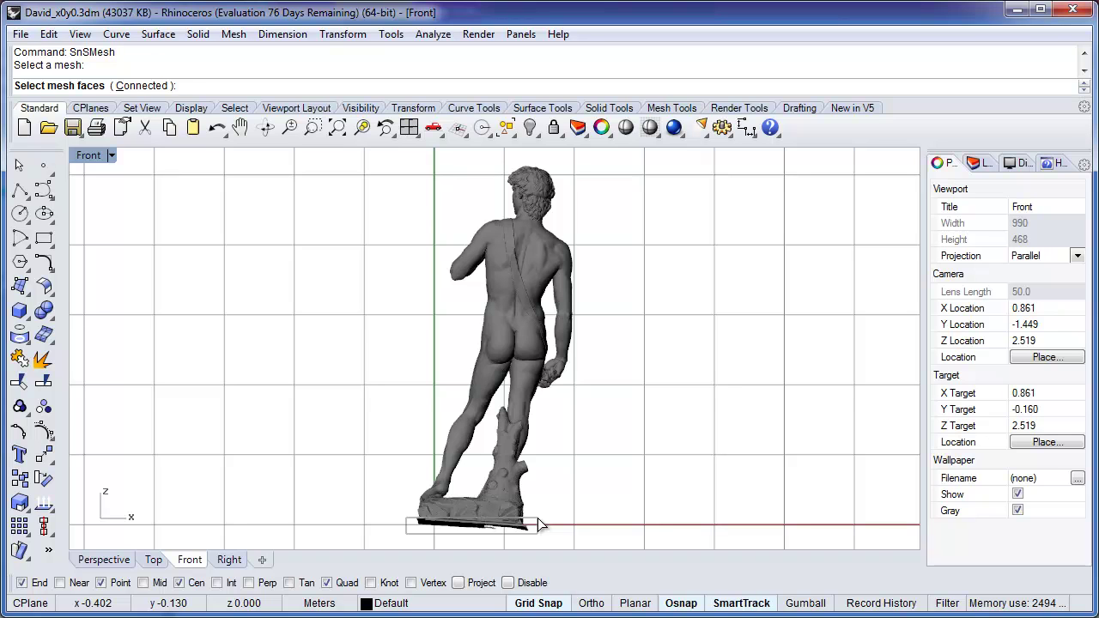
pyautogui.moveTo(538, 524); pyautogui.dragTo(536, 524)
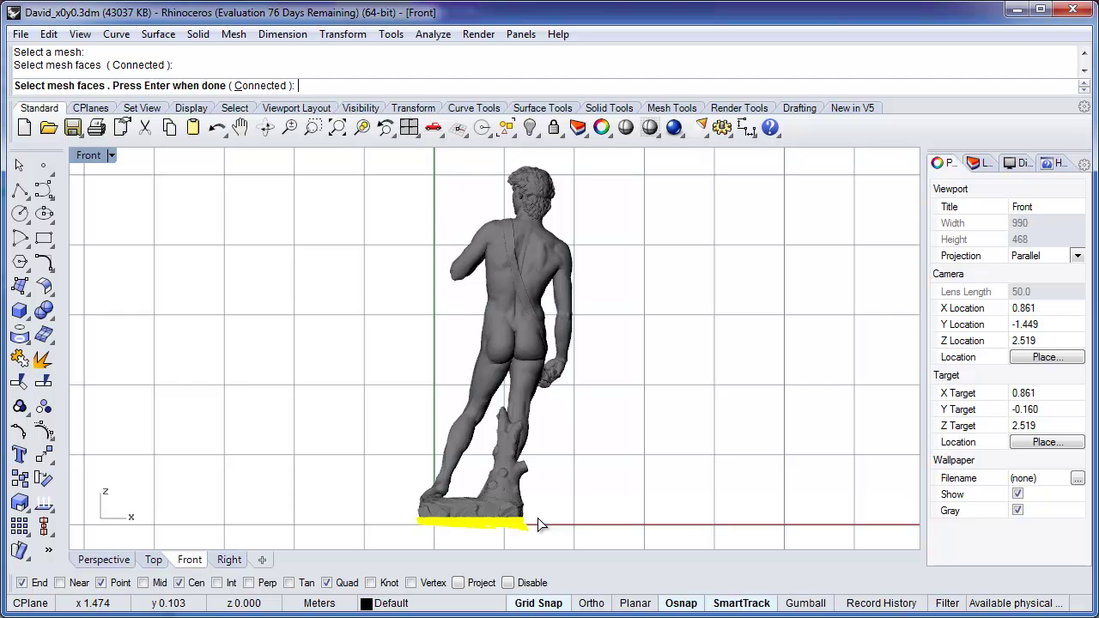
pyautogui.press('Return')
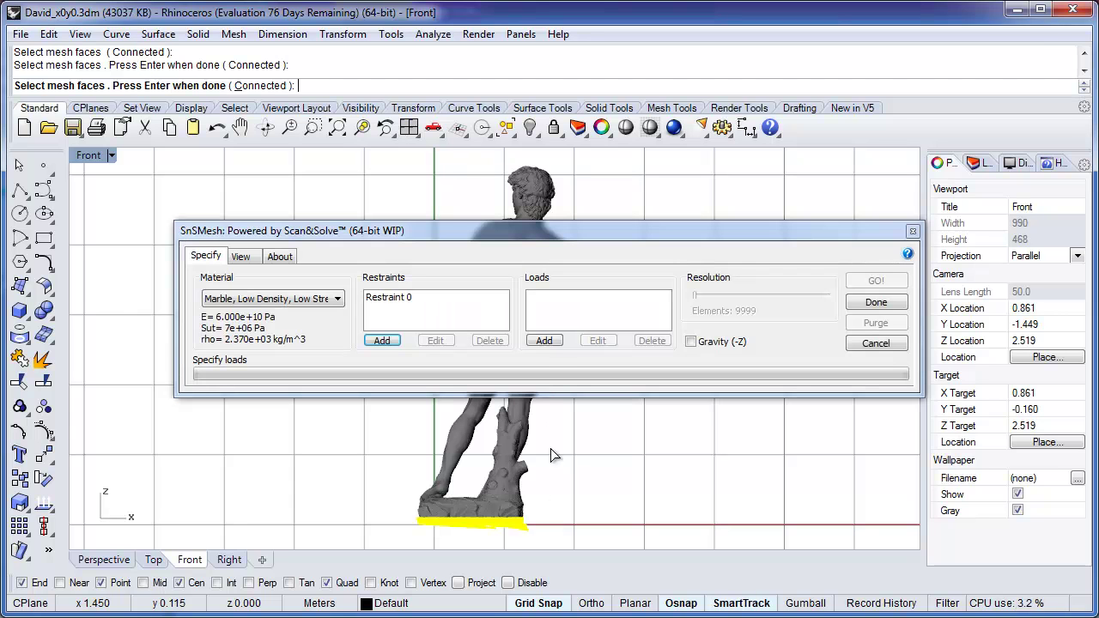
# Step: Enable gravity, raise the resolution to 53700 elements and start solving
pyautogui.click(691, 342)
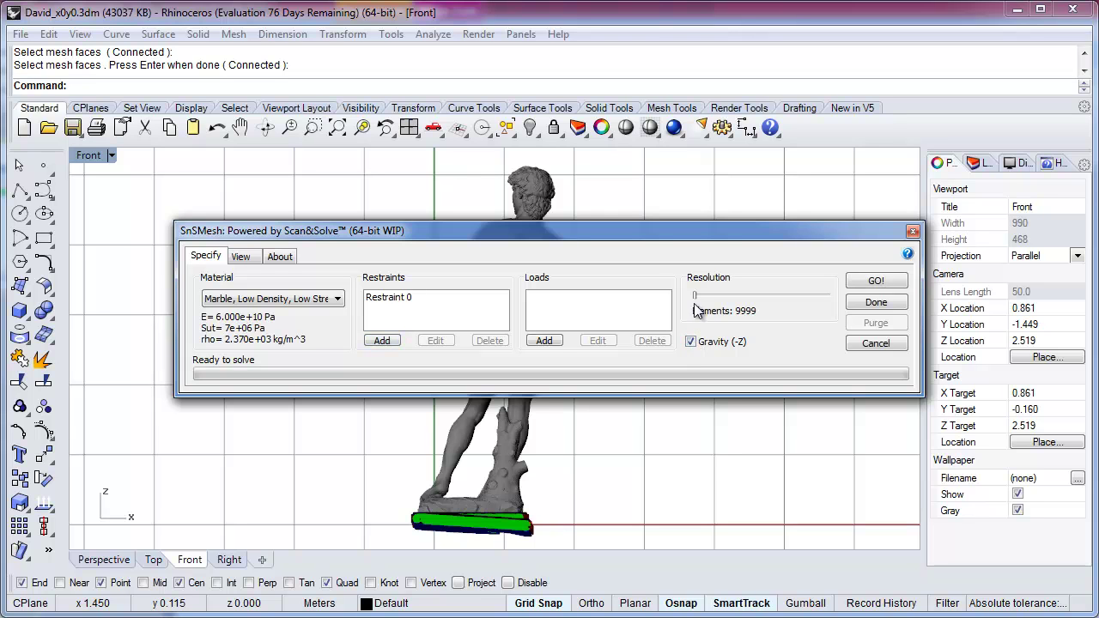
pyautogui.moveTo(695, 295); pyautogui.dragTo(725, 298)
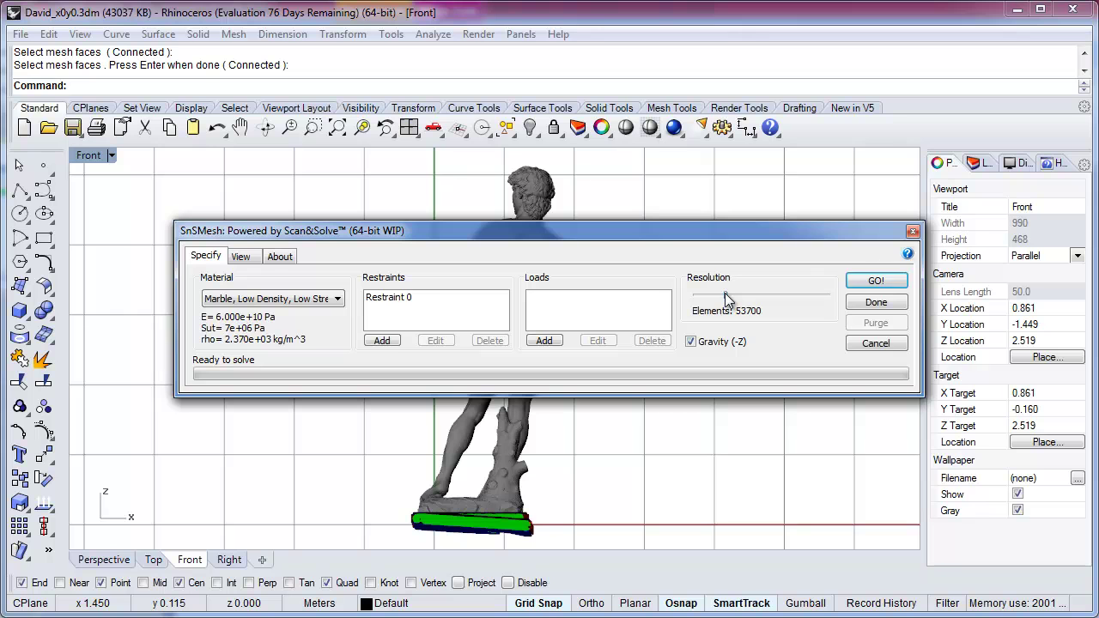
pyautogui.click(874, 281)
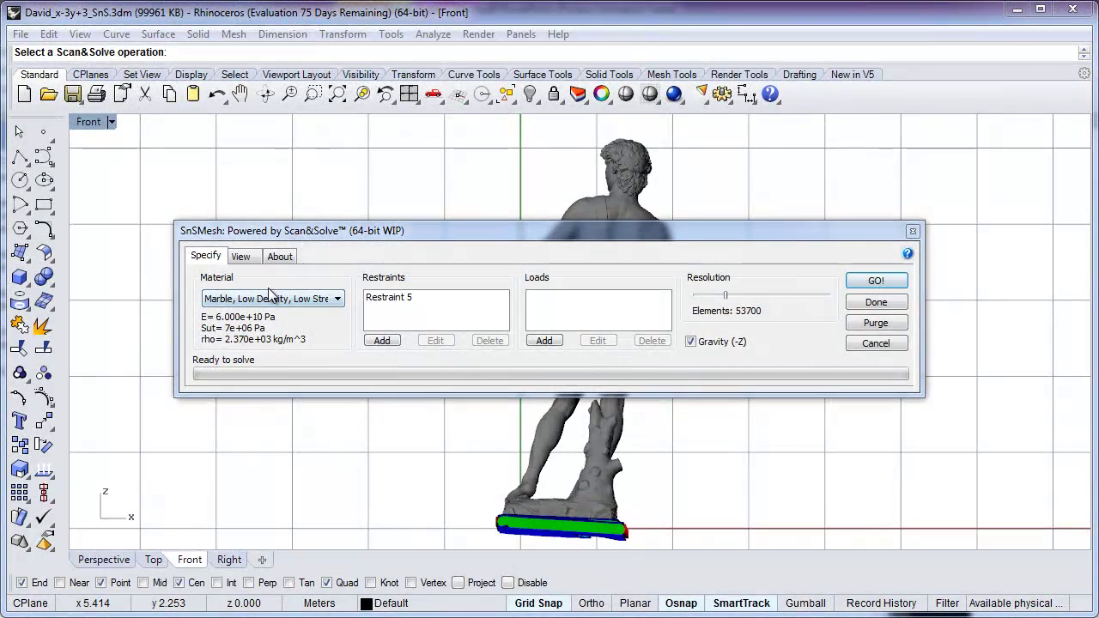
# Step: Show the Danger Level (Rankine) results in the Perspective view, with the dialog moved aside
pyautogui.click(252, 261)
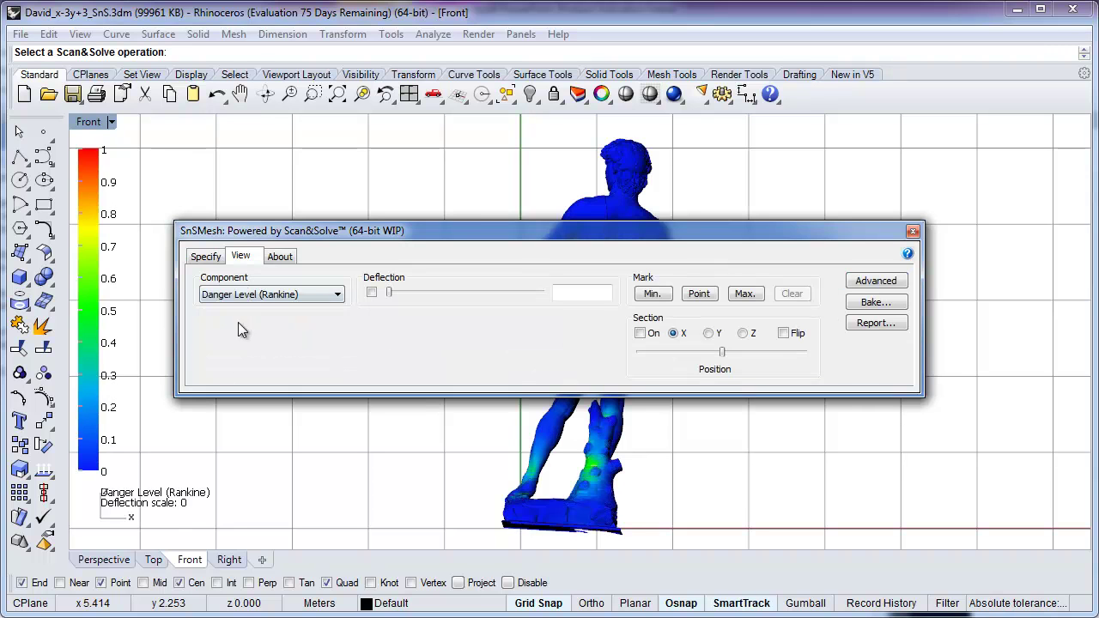
pyautogui.click(103, 560)
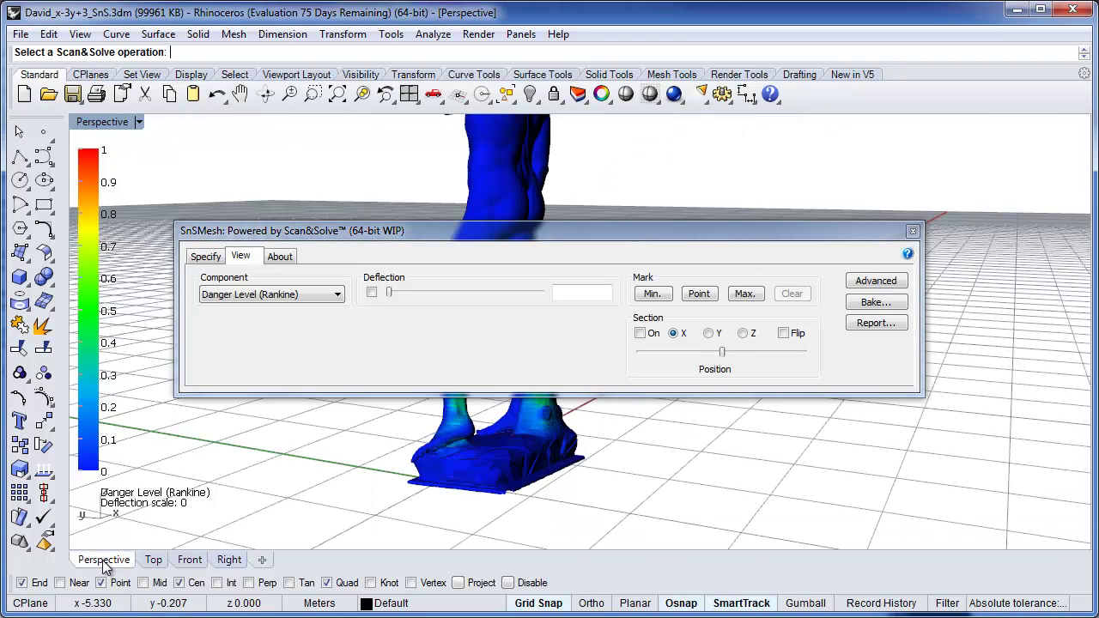
pyautogui.moveTo(554, 231); pyautogui.dragTo(723, 27)
# Step: Fit the whole statue, then zoom in on its lower legs, feet and base
pyautogui.moveTo(494, 352)
pyautogui.mouseDown(button='right')
pyautogui.moveTo(549, 368)
pyautogui.moveTo(633, 359)
pyautogui.moveTo(566, 368)
pyautogui.moveTo(498, 355)
pyautogui.moveTo(486, 364)
pyautogui.mouseUp(button='right')
pyautogui.click(335, 101)
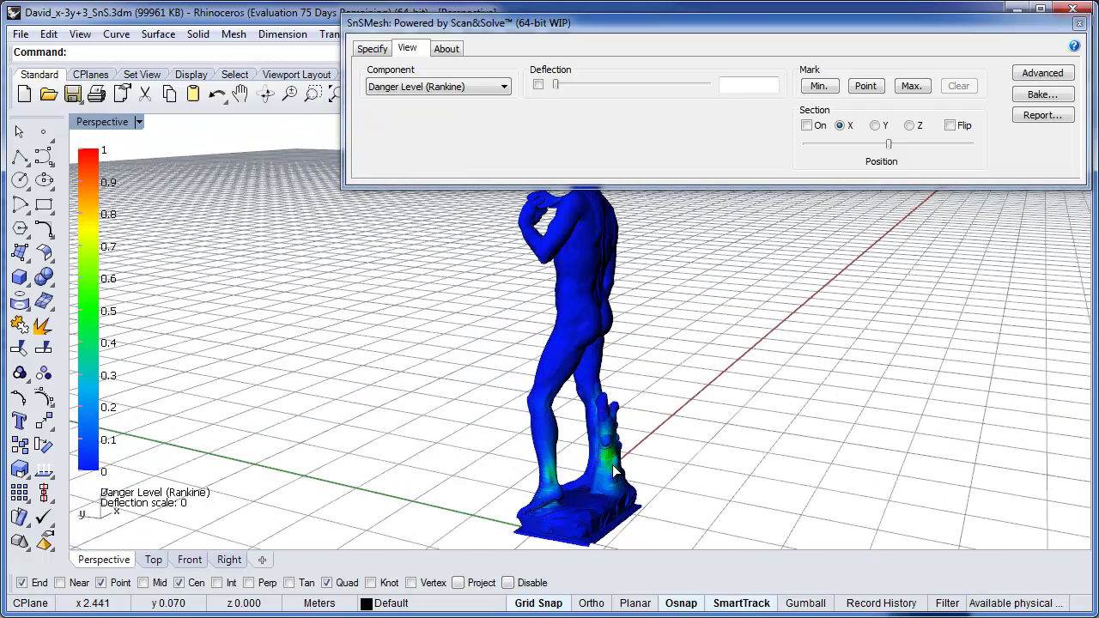
pyautogui.moveTo(638, 479); pyautogui.dragTo(494, 316, button='right')
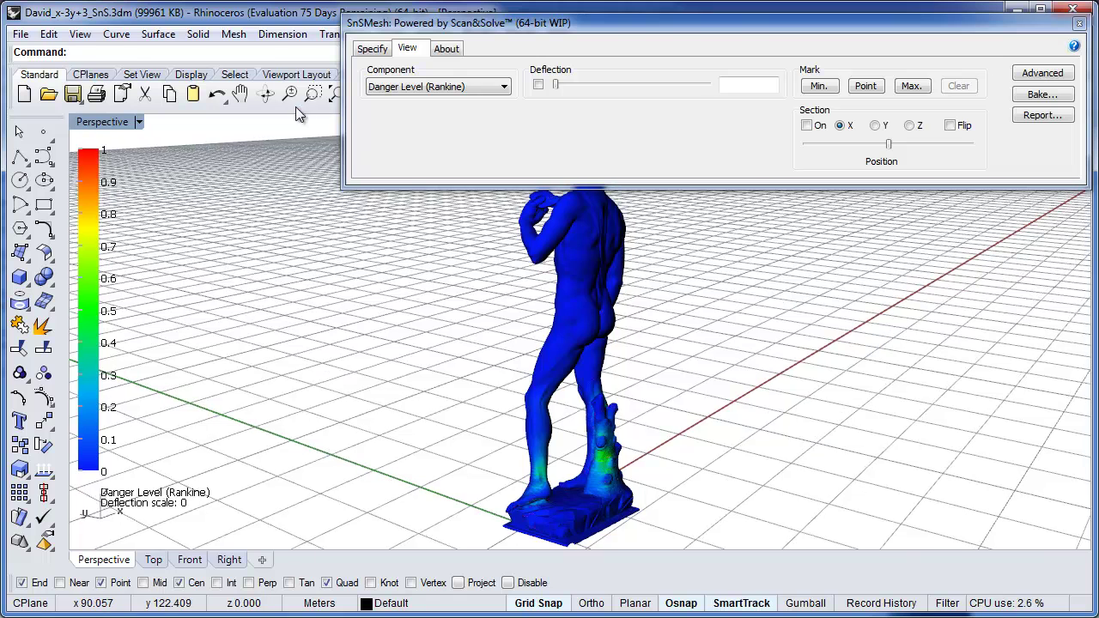
pyautogui.click(314, 94)
pyautogui.moveTo(459, 393); pyautogui.dragTo(676, 550)
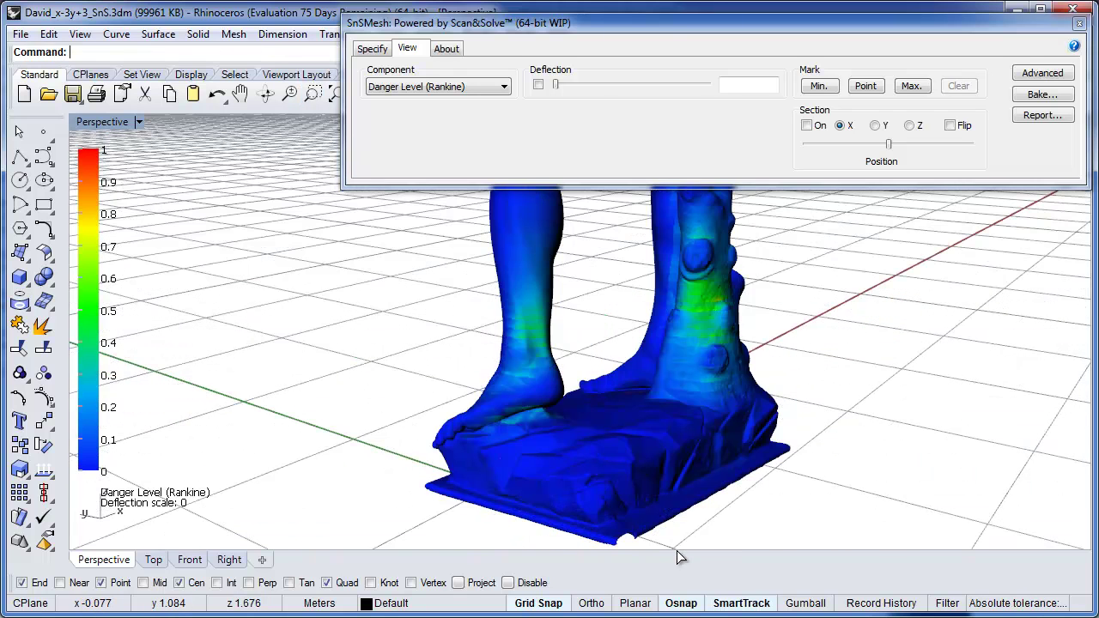
pyautogui.moveTo(697, 416); pyautogui.dragTo(726, 412, button='right')
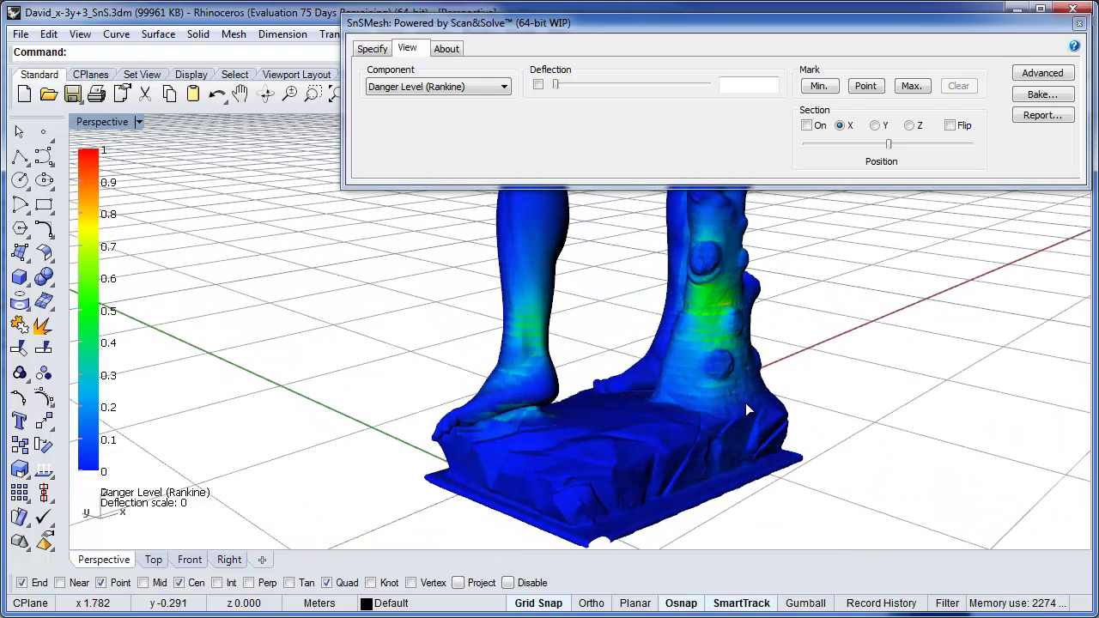
# Step: Set the danger-level legend maximum to 0.5 and orbit around the statue's feet
pyautogui.click(1047, 73)
pyautogui.click(1047, 72)
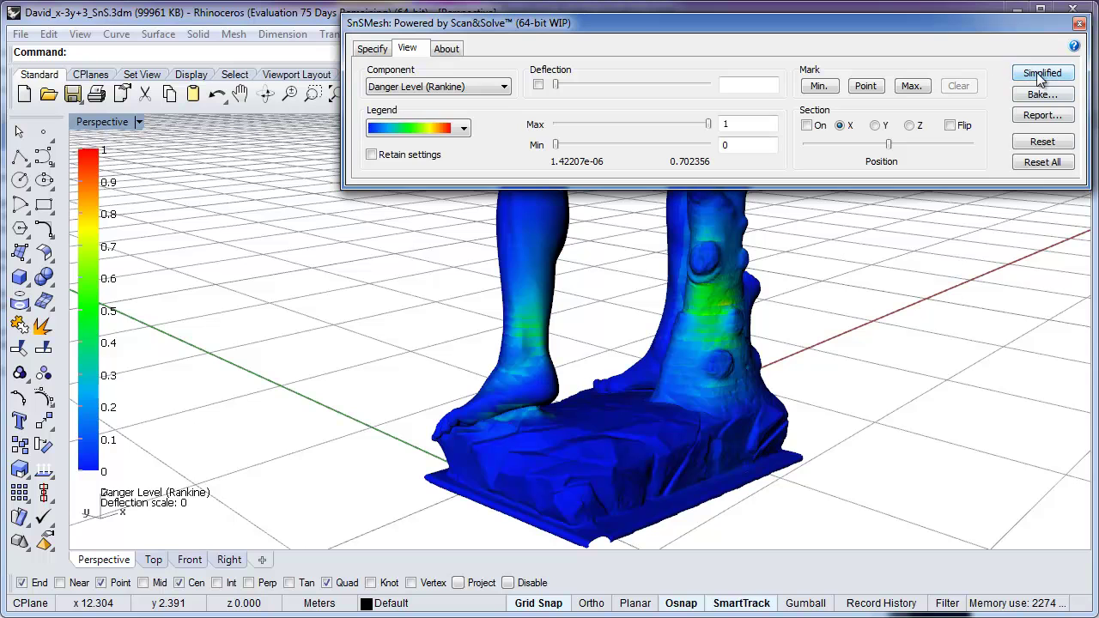
pyautogui.write('.5')
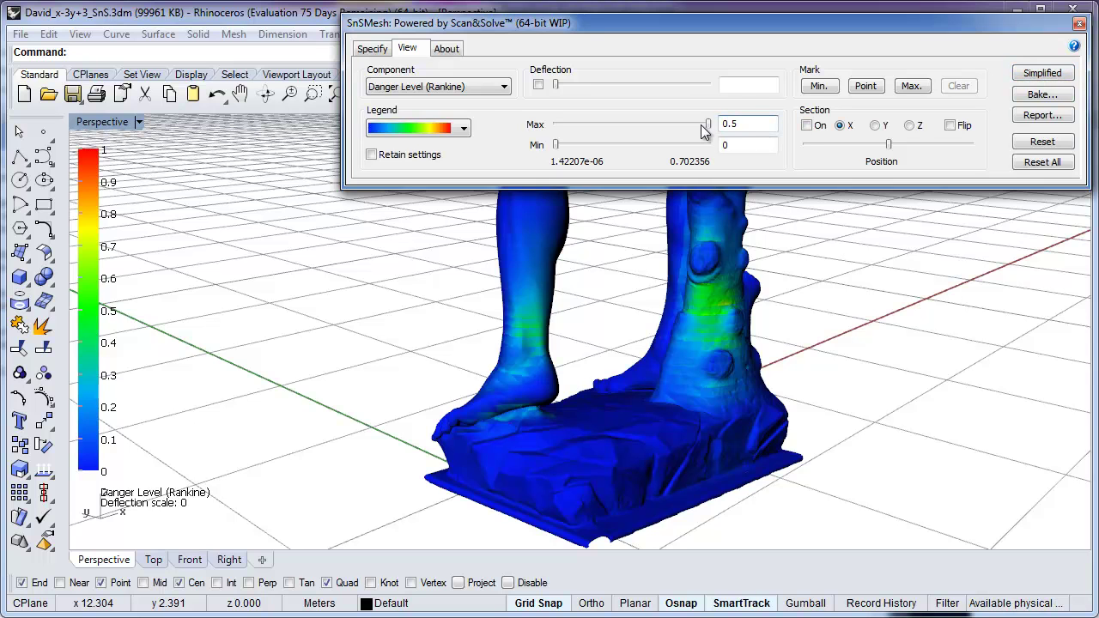
pyautogui.press('Return')
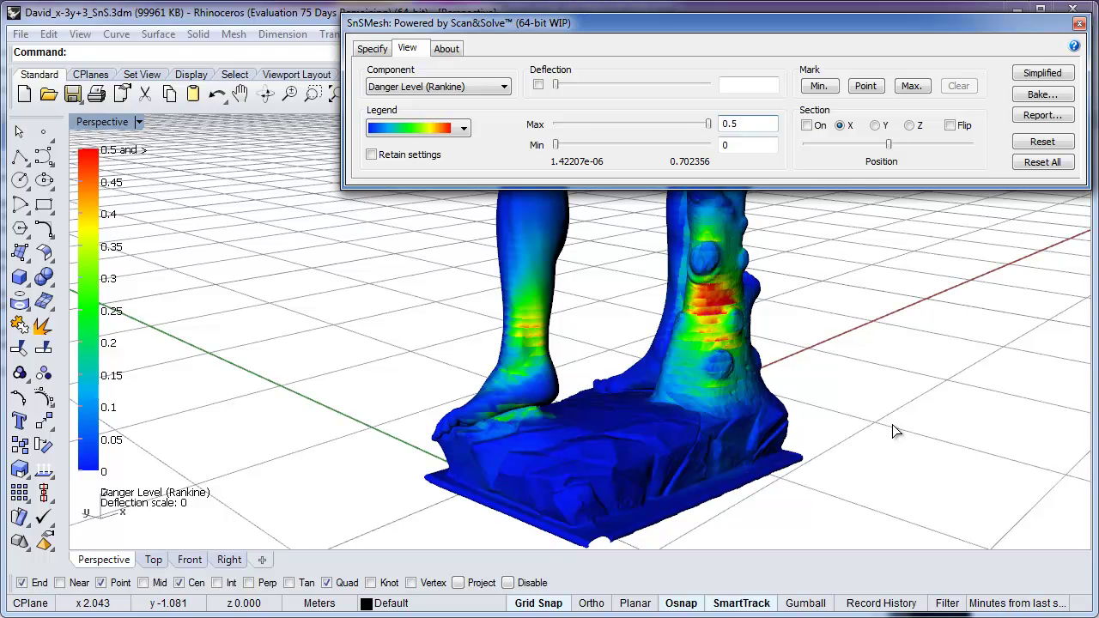
pyautogui.moveTo(891, 424)
pyautogui.mouseDown(button='right')
pyautogui.moveTo(760, 437)
pyautogui.moveTo(883, 417)
pyautogui.mouseUp(button='right')
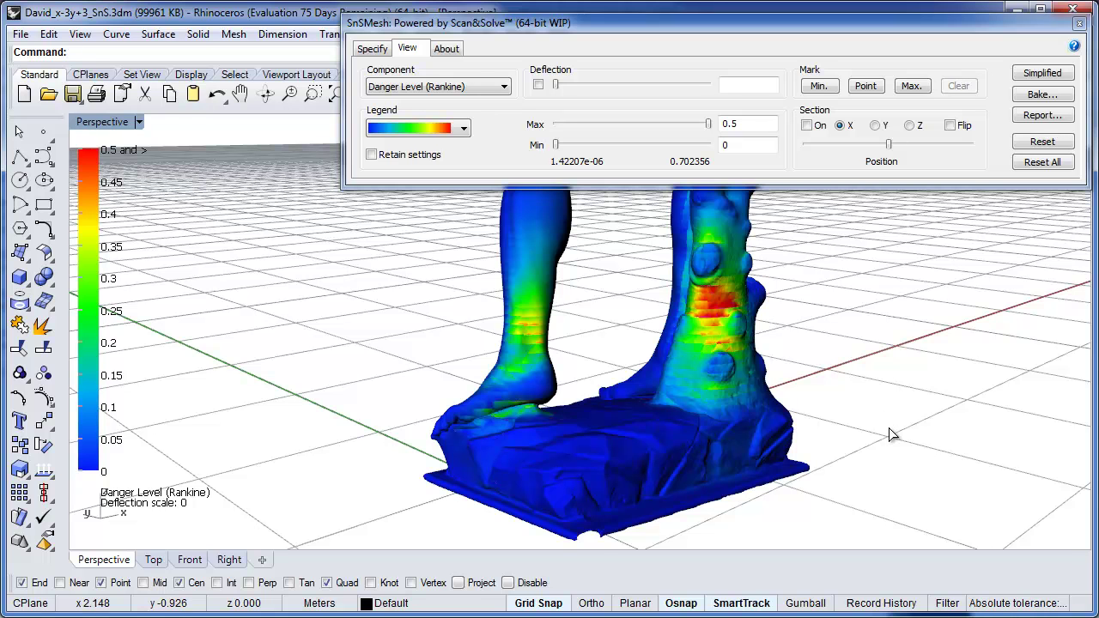
pyautogui.scroll(-2, 661, 356)
# Step: Frame the whole statue from a new angle and adjust the deflection display scale
pyautogui.click(335, 93)
pyautogui.scroll(1, 566, 342)
pyautogui.moveTo(566, 342); pyautogui.dragTo(555, 144, button='right')
pyautogui.moveTo(553, 83)
pyautogui.mouseDown()
pyautogui.moveTo(710, 89)
pyautogui.moveTo(547, 91)
pyautogui.mouseUp()
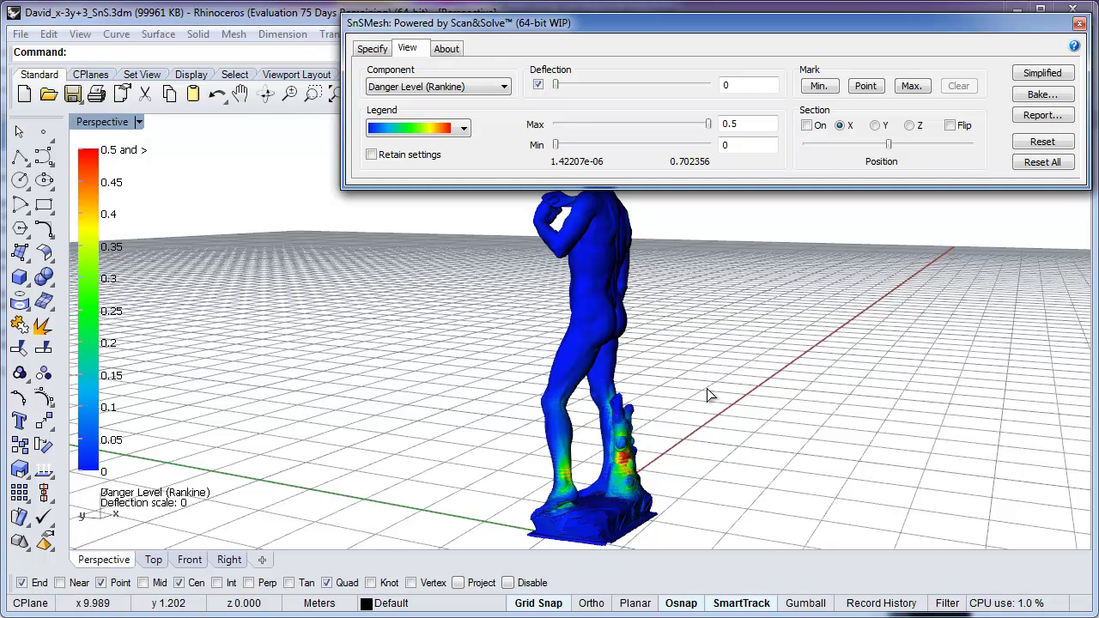
pyautogui.click(912, 125)
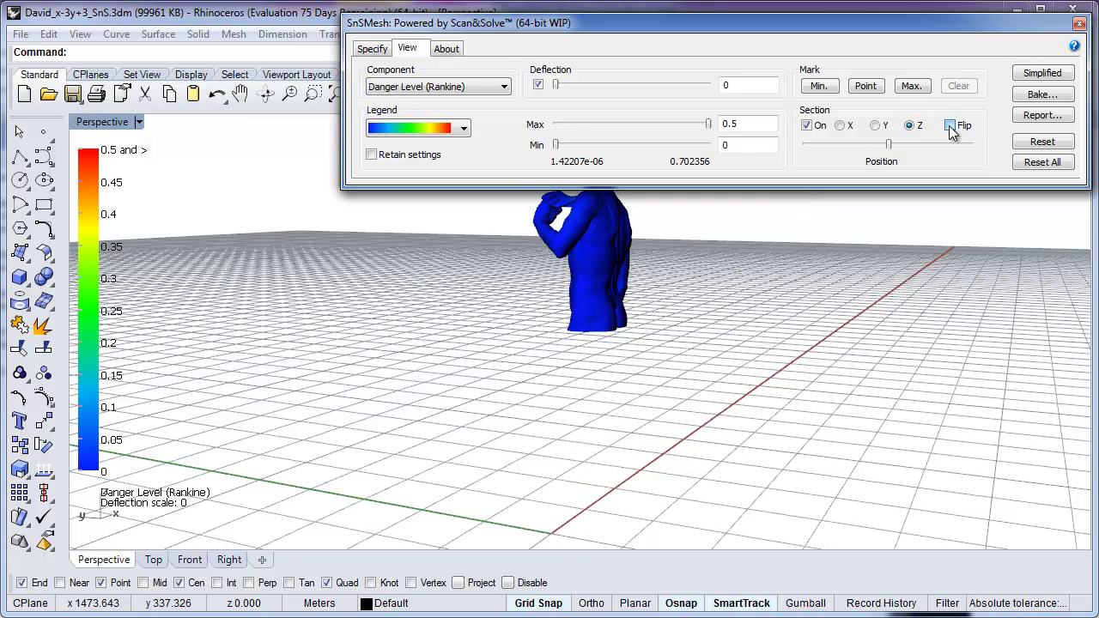
# Step: Flip the Z section, lower it to just above the ankles, and zoom on the cut feet and base
pyautogui.click(949, 126)
pyautogui.moveTo(895, 142); pyautogui.dragTo(841, 153)
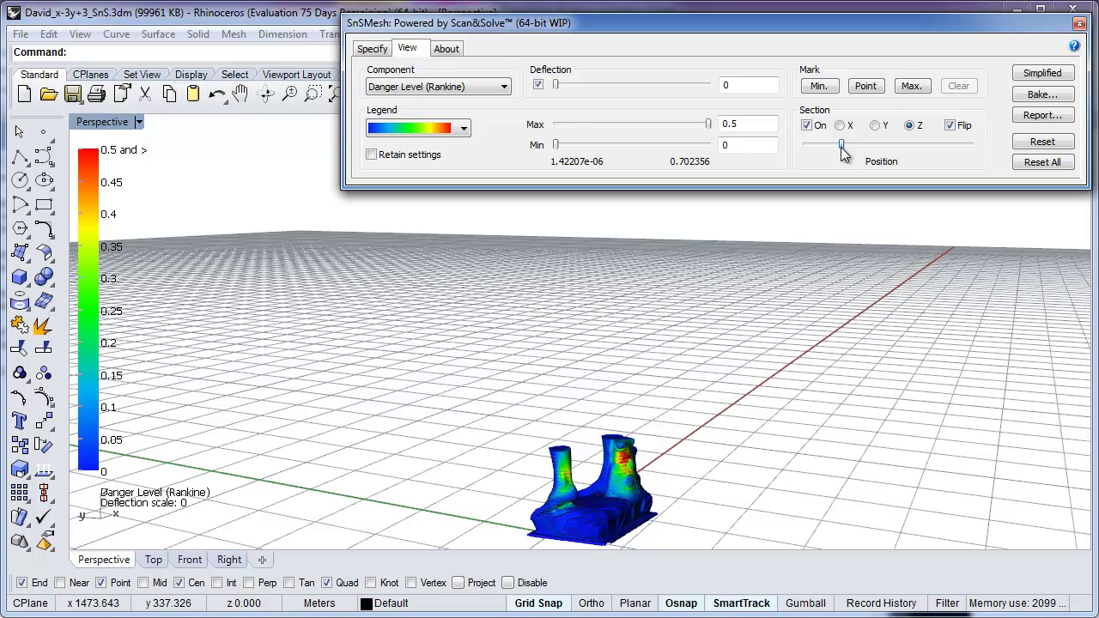
pyautogui.click(310, 94)
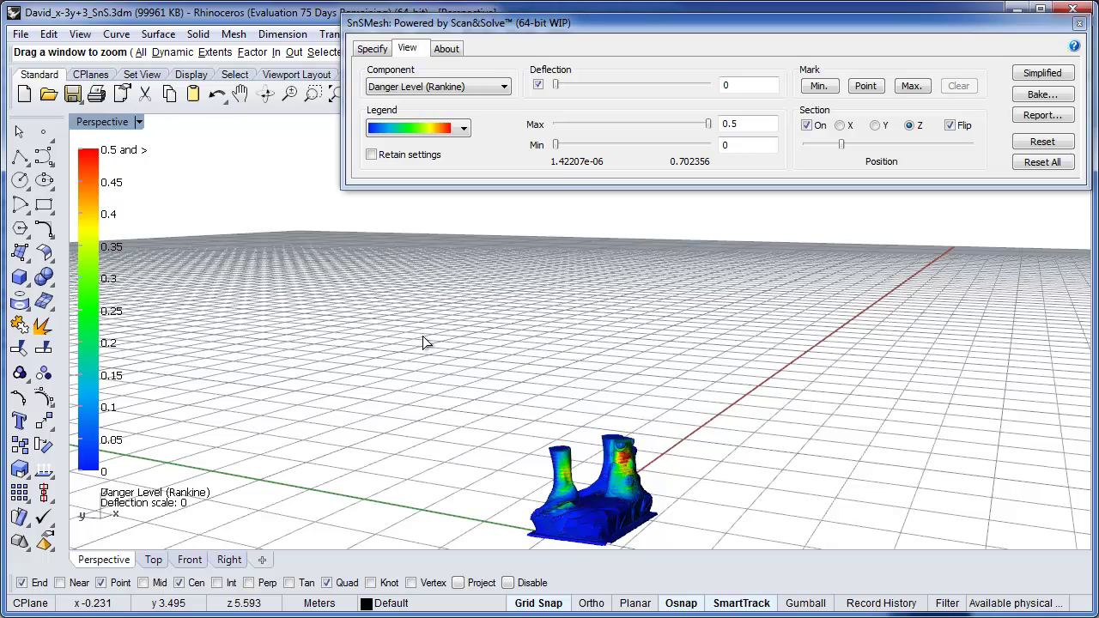
pyautogui.moveTo(459, 390); pyautogui.dragTo(699, 554)
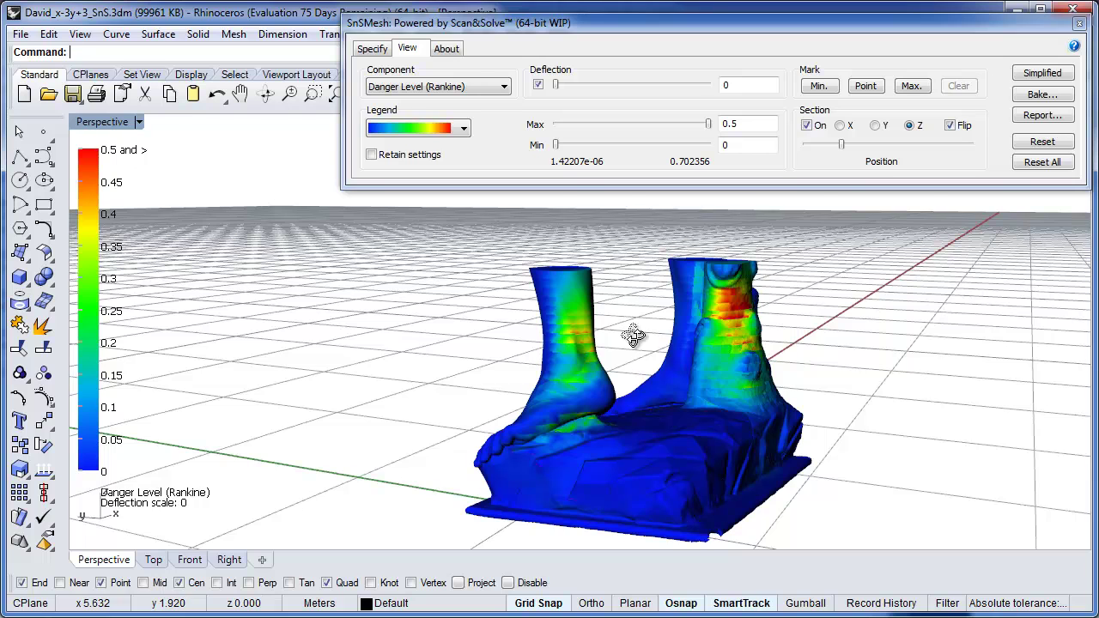
pyautogui.moveTo(632, 334); pyautogui.dragTo(603, 421, button='right')
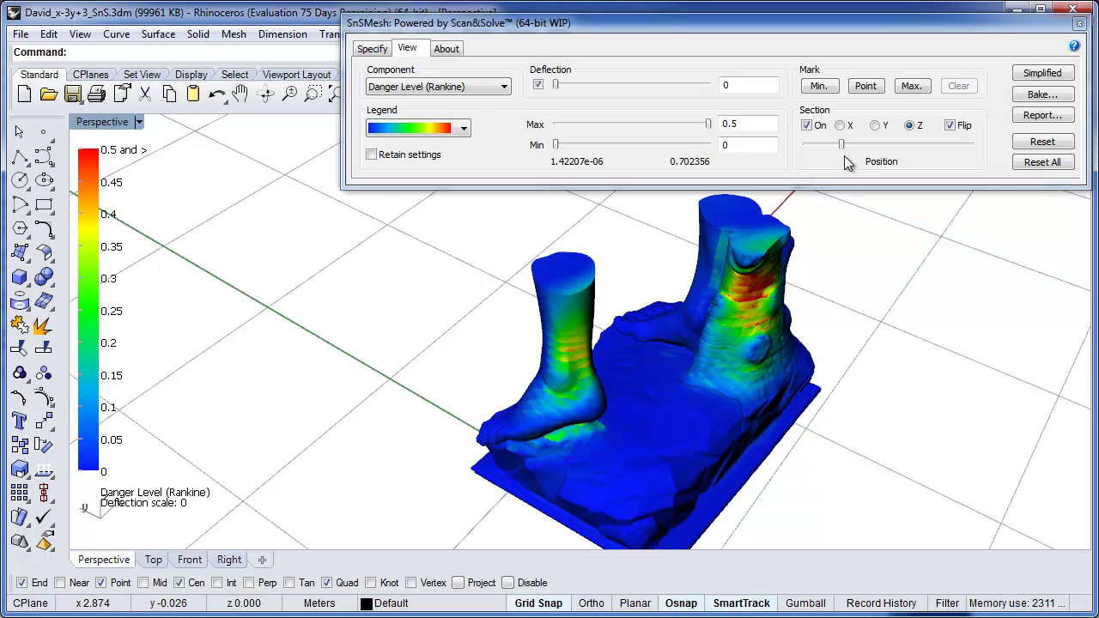
pyautogui.moveTo(841, 143)
pyautogui.mouseDown()
pyautogui.moveTo(853, 145)
pyautogui.moveTo(837, 145)
pyautogui.mouseUp()
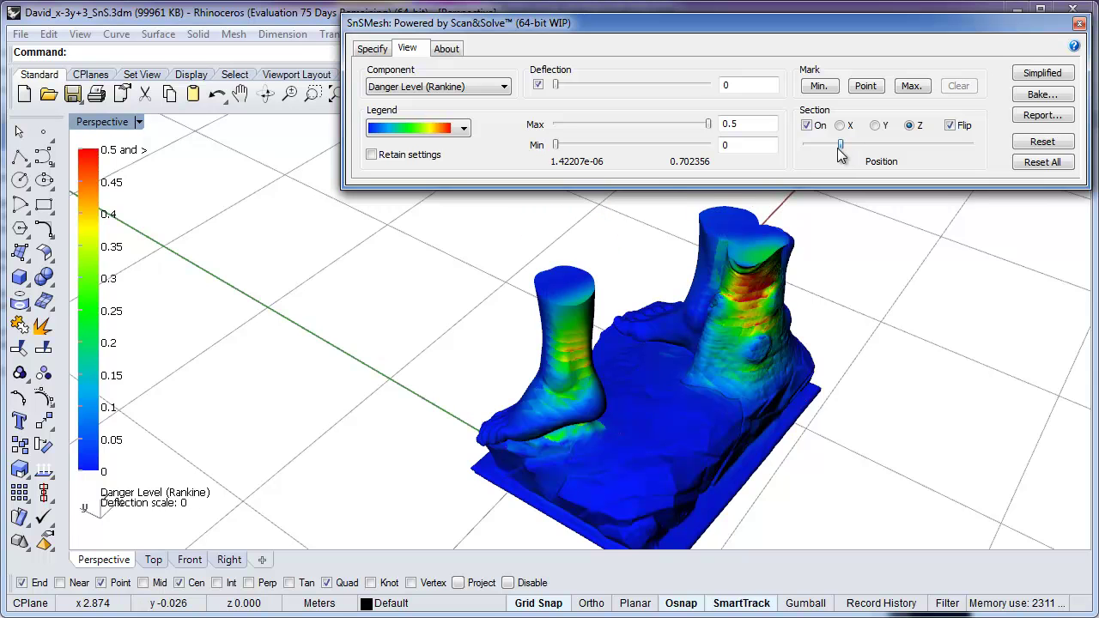
# Step: Switch the result component to Max. Principal Stress and apply the banded legend colour scale
pyautogui.click(505, 86)
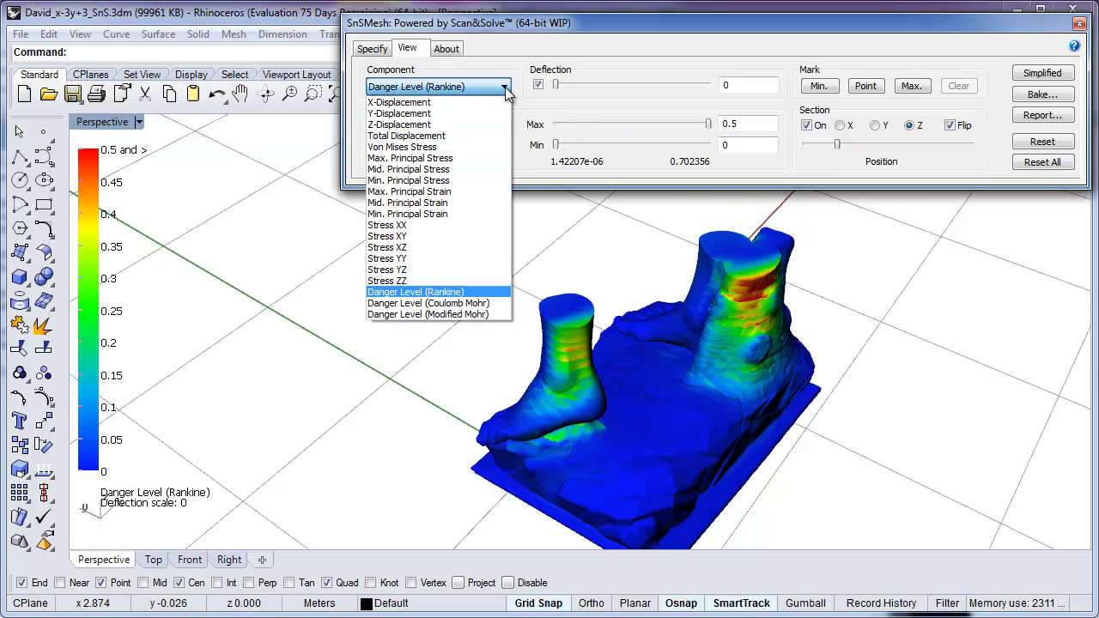
pyautogui.click(448, 158)
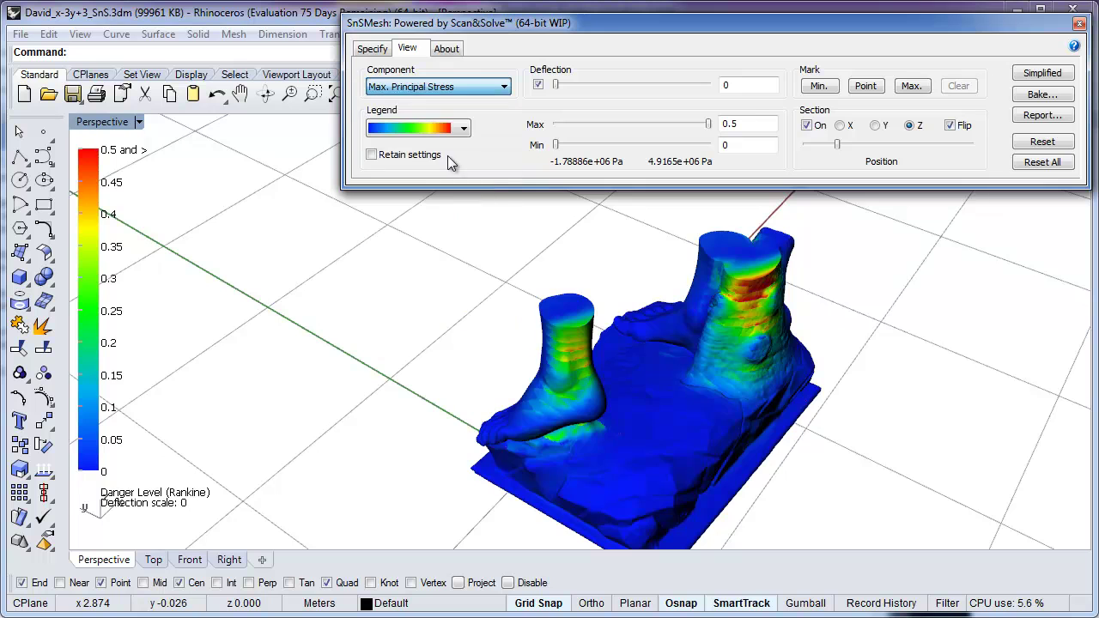
pyautogui.click(465, 128)
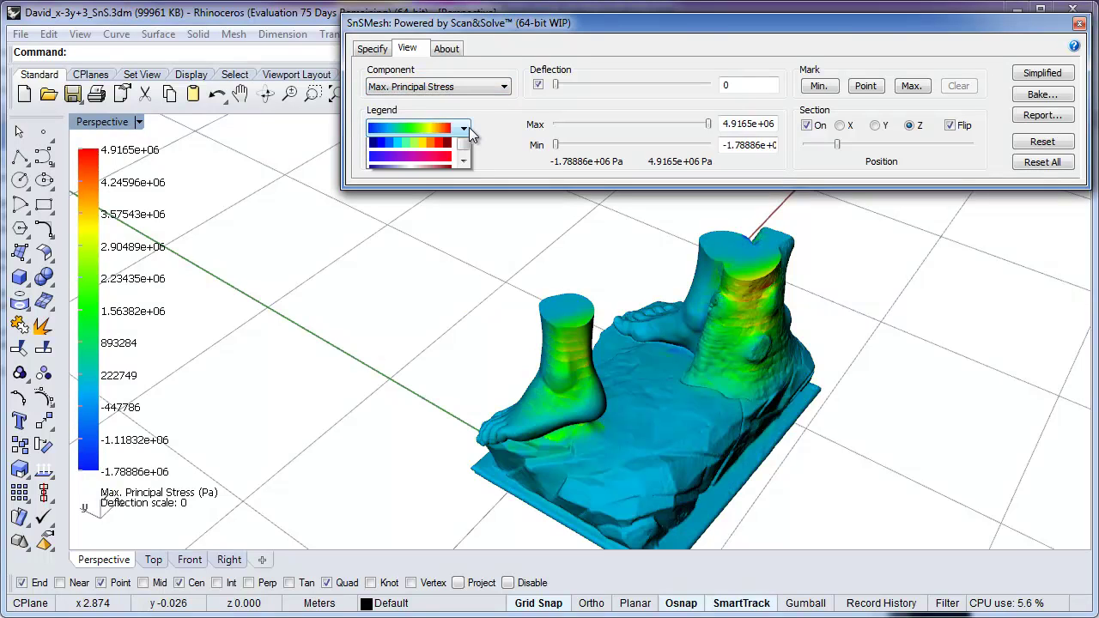
pyautogui.click(448, 157)
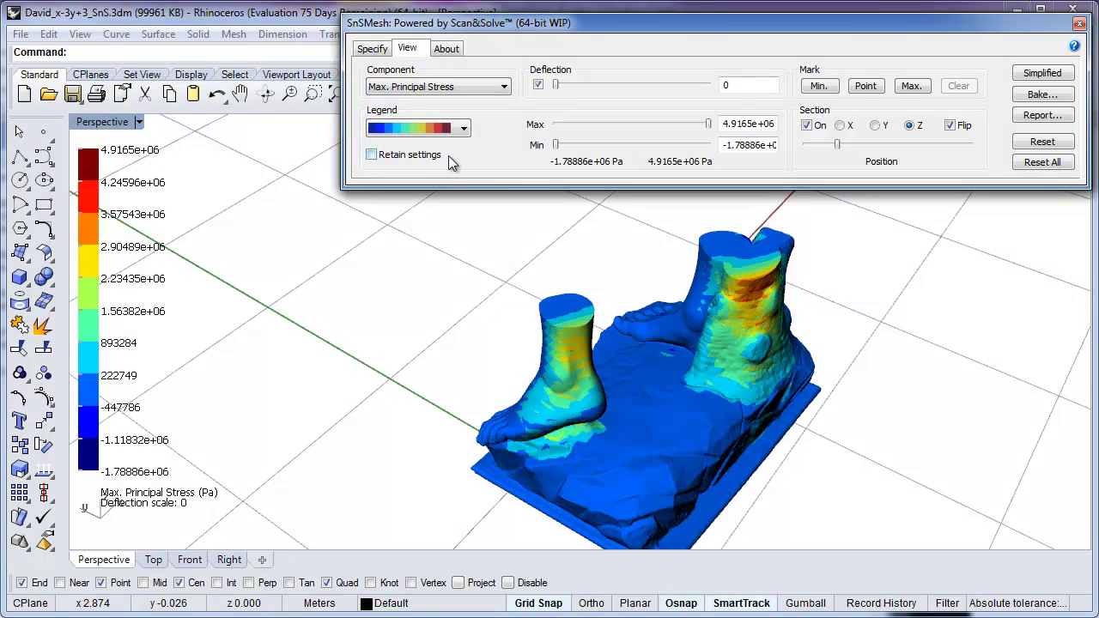
# Step: Orbit around the feet and shift the Section Position slider to change the cut height
pyautogui.moveTo(523, 304); pyautogui.dragTo(593, 336, button='right')
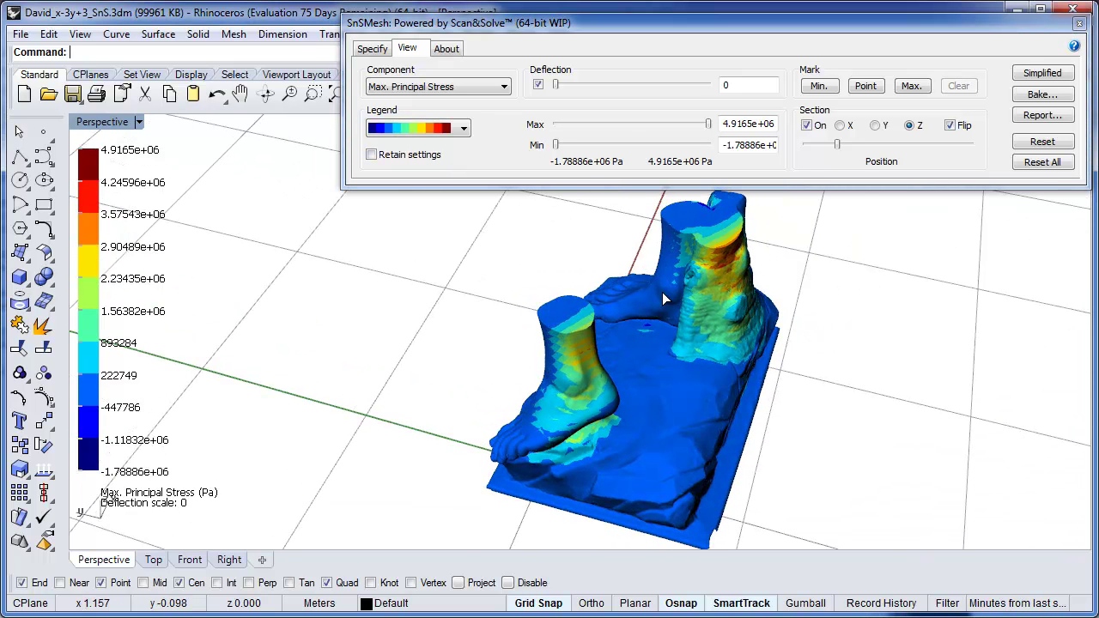
pyautogui.moveTo(835, 141)
pyautogui.mouseDown()
pyautogui.moveTo(858, 141)
pyautogui.moveTo(830, 144)
pyautogui.mouseUp()
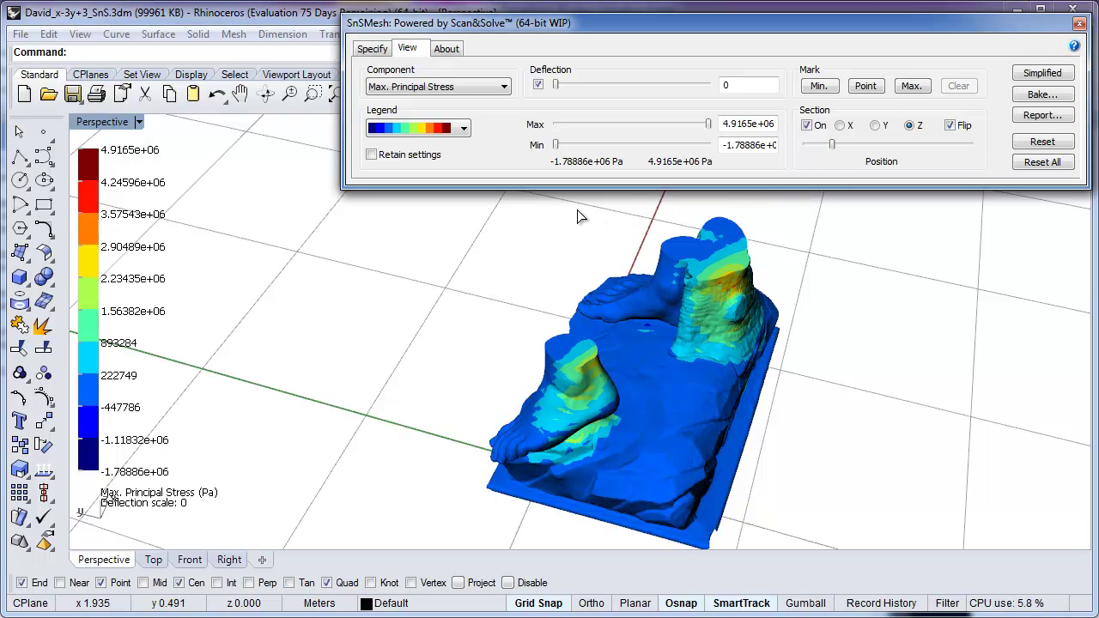
pyautogui.click(474, 90)
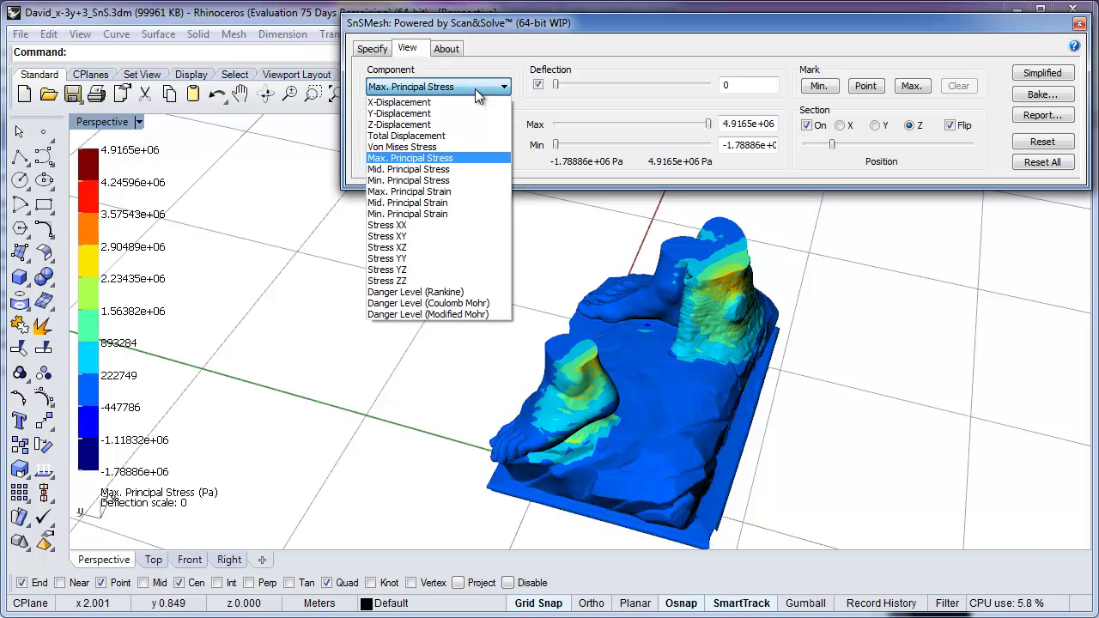
# Step: Show Min. Principal Stress results with the banded legend colour scale
pyautogui.click(439, 180)
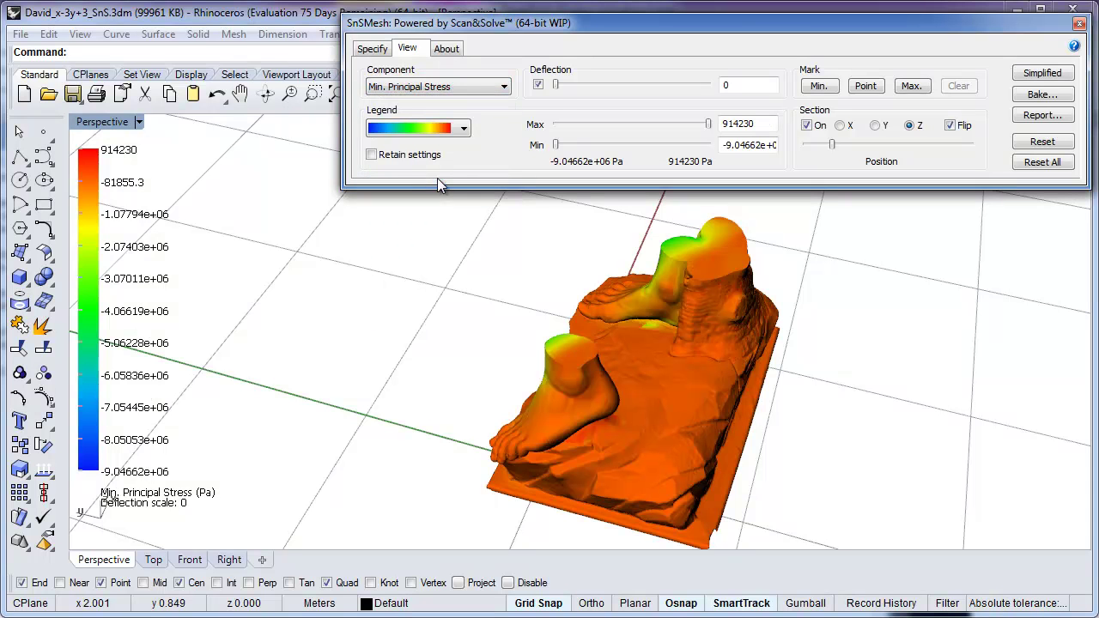
pyautogui.click(463, 129)
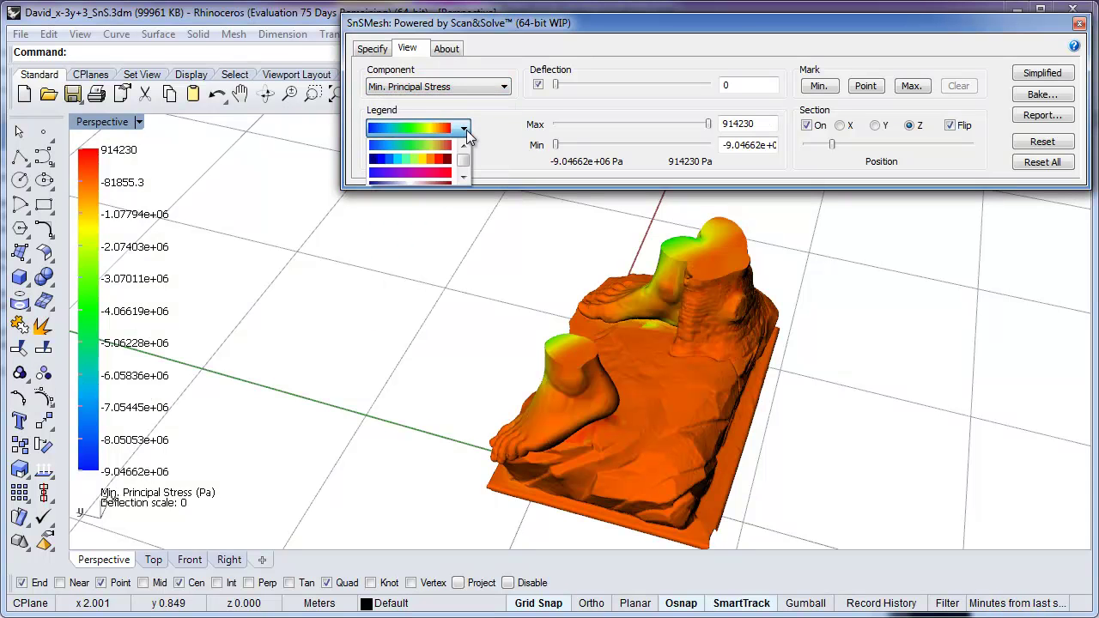
pyautogui.click(447, 158)
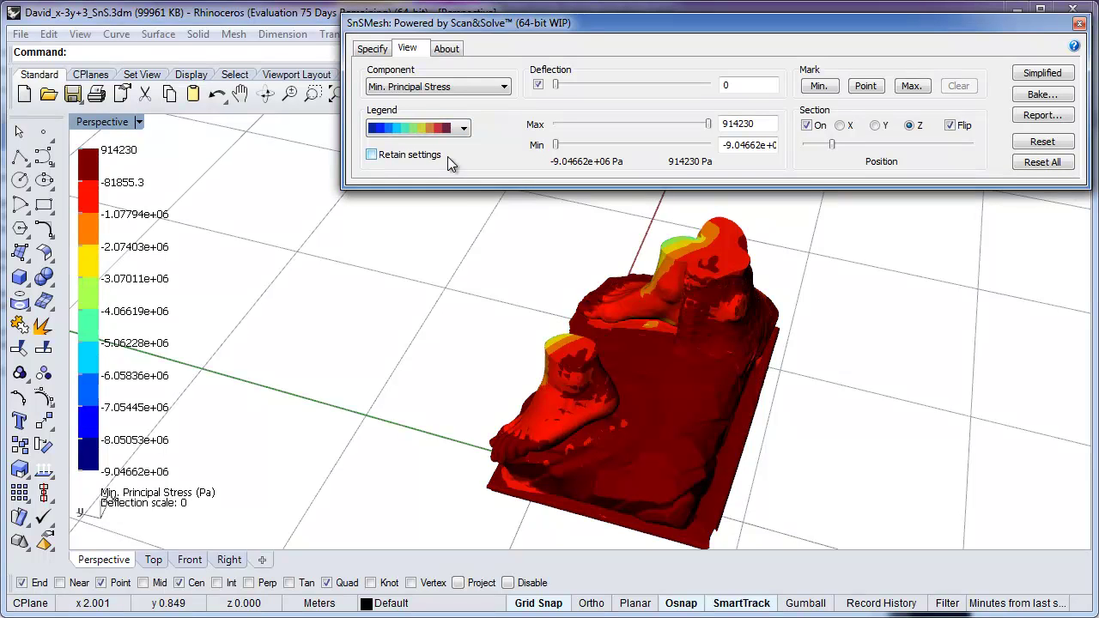
# Step: Raise the section cut, zoom to extents, then turn Section On off to view the whole statue
pyautogui.moveTo(494, 297); pyautogui.dragTo(903, 260, button='right')
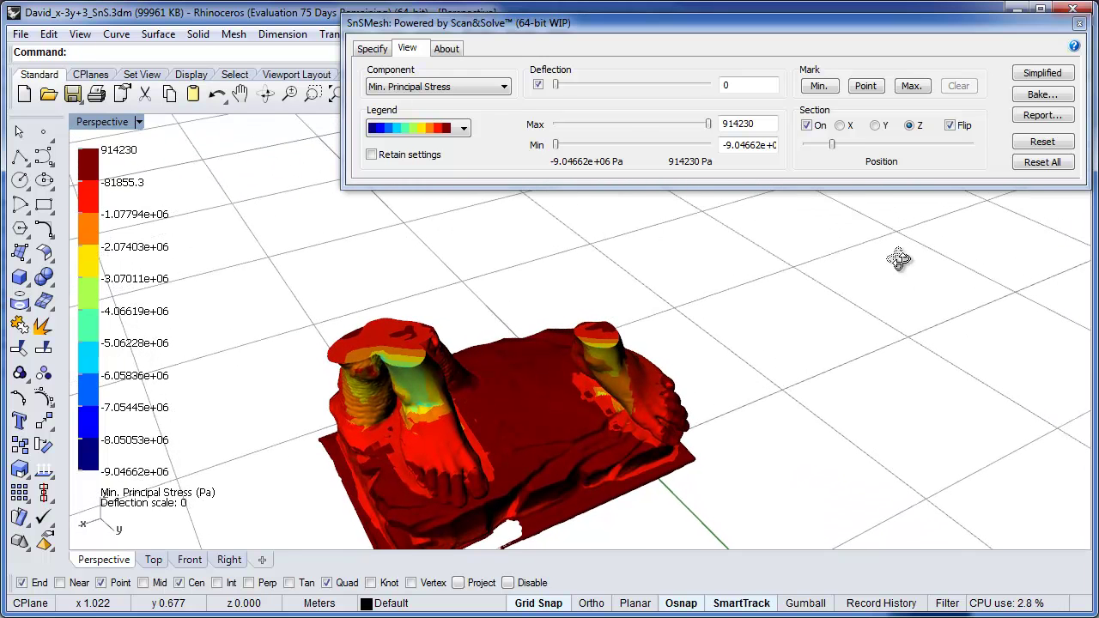
pyautogui.moveTo(834, 144)
pyautogui.mouseDown()
pyautogui.moveTo(852, 144)
pyautogui.moveTo(837, 157)
pyautogui.mouseUp()
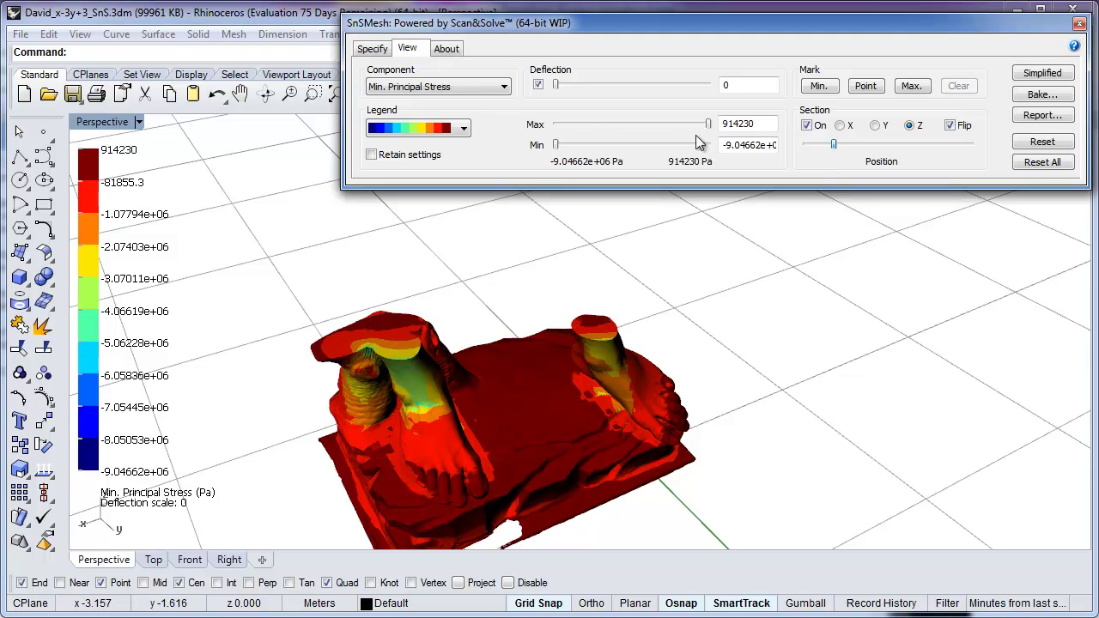
pyautogui.click(337, 94)
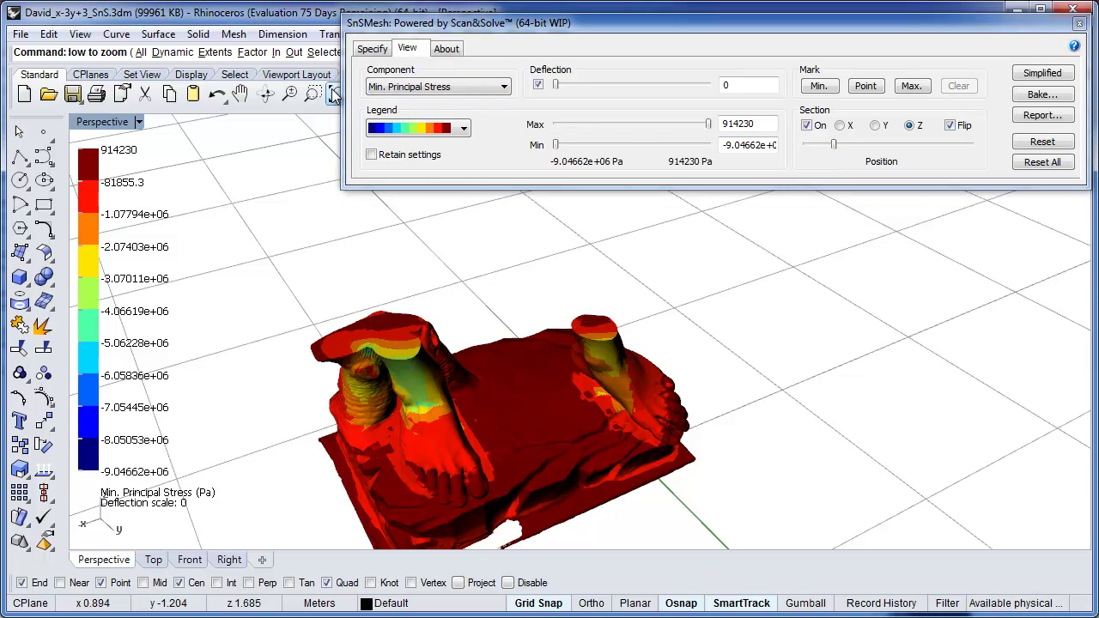
pyautogui.click(815, 126)
pyautogui.moveTo(685, 350); pyautogui.dragTo(802, 318, button='right')
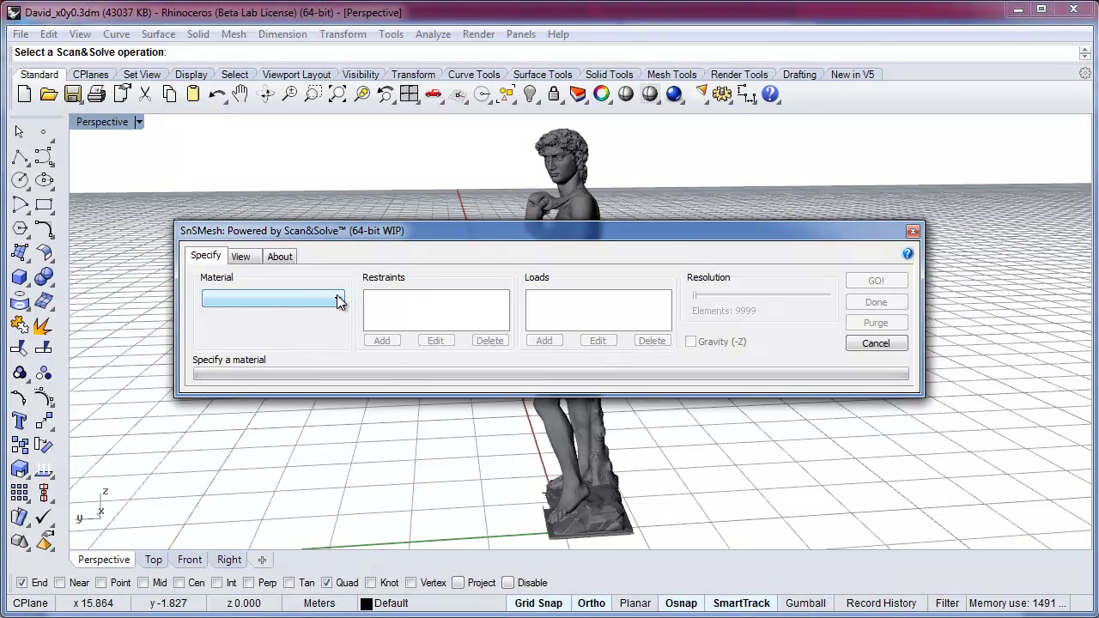
# Step: Set the material to Marble, Low Density, Low Strength
pyautogui.click(337, 299)
pyautogui.moveTo(379, 343); pyautogui.dragTo(380, 479)
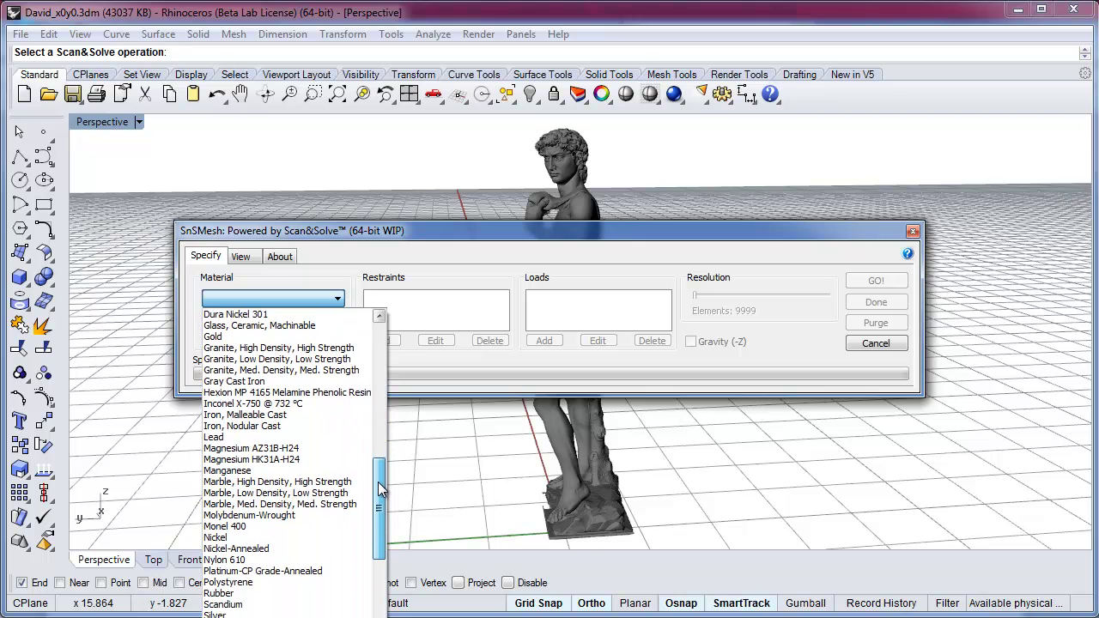
pyautogui.click(333, 492)
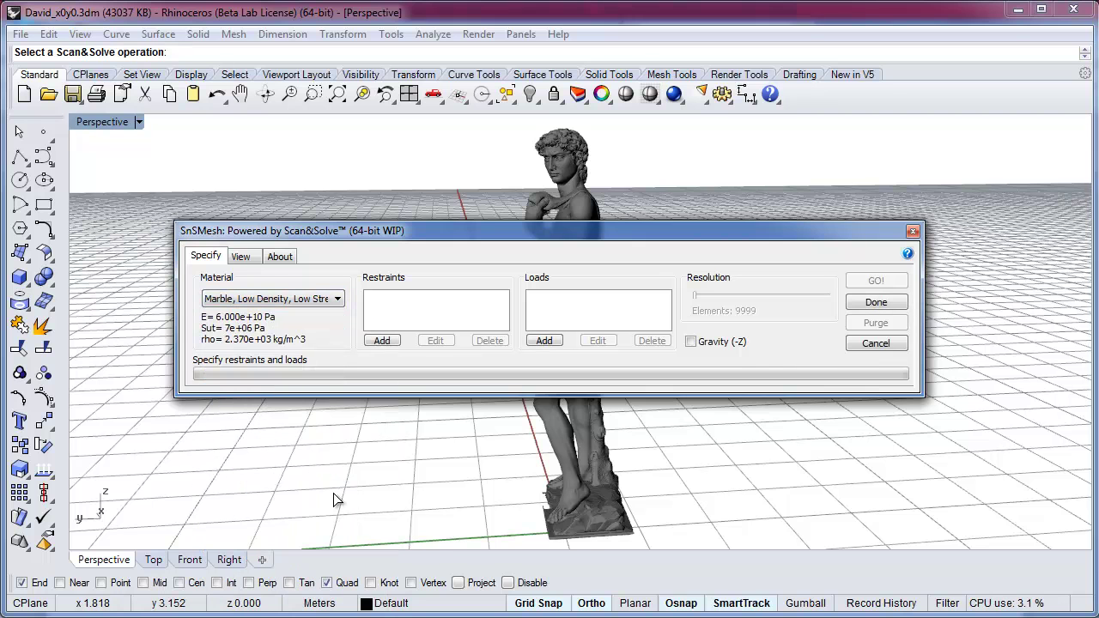
# Step: Add a restraint by window-selecting the statue's base faces in the maximized Right viewport
pyautogui.click(390, 342)
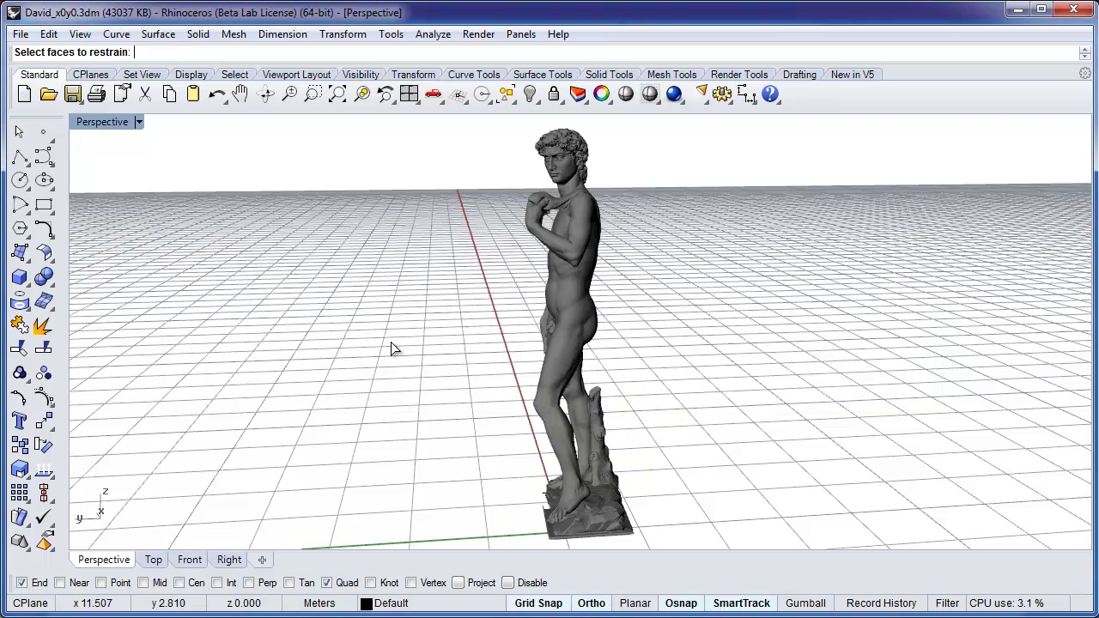
pyautogui.doubleClick(119, 121)
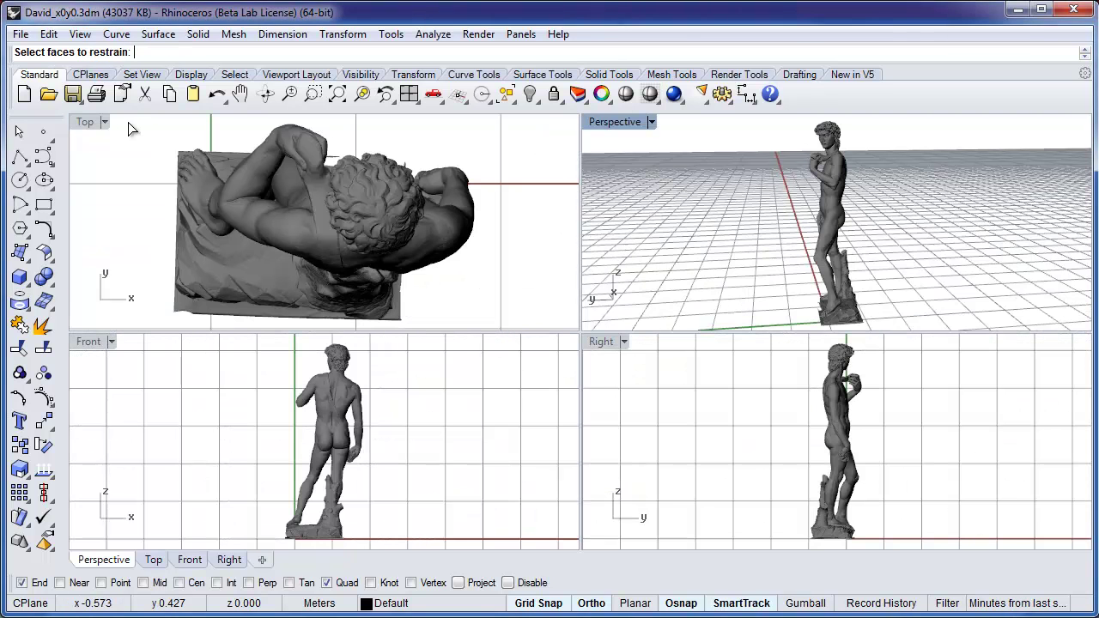
pyautogui.doubleClick(601, 342)
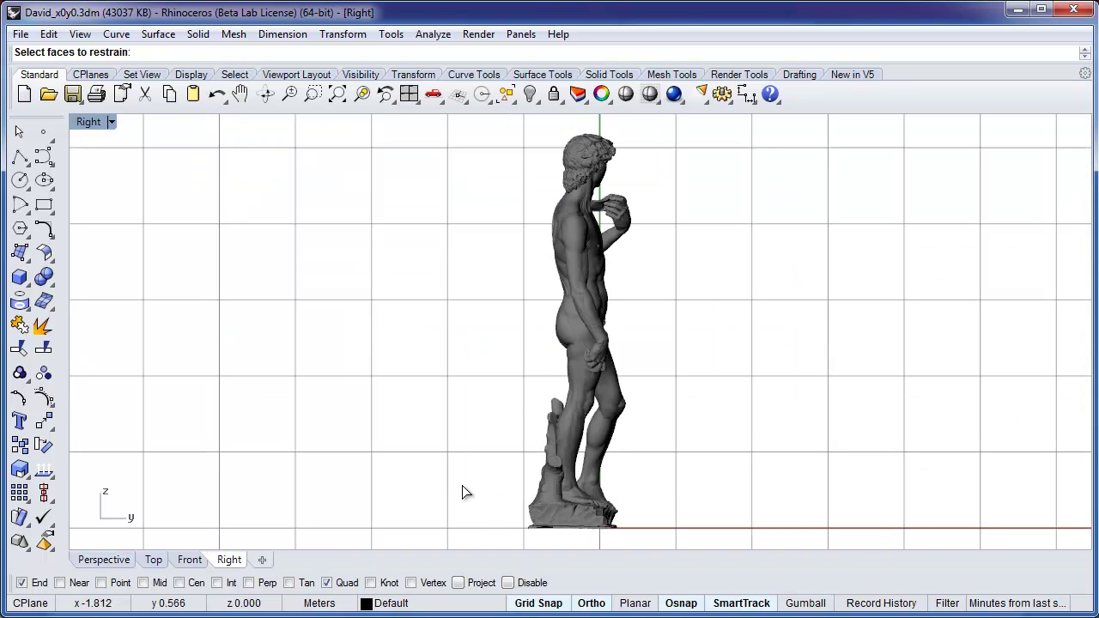
pyautogui.moveTo(512, 542); pyautogui.dragTo(640, 523)
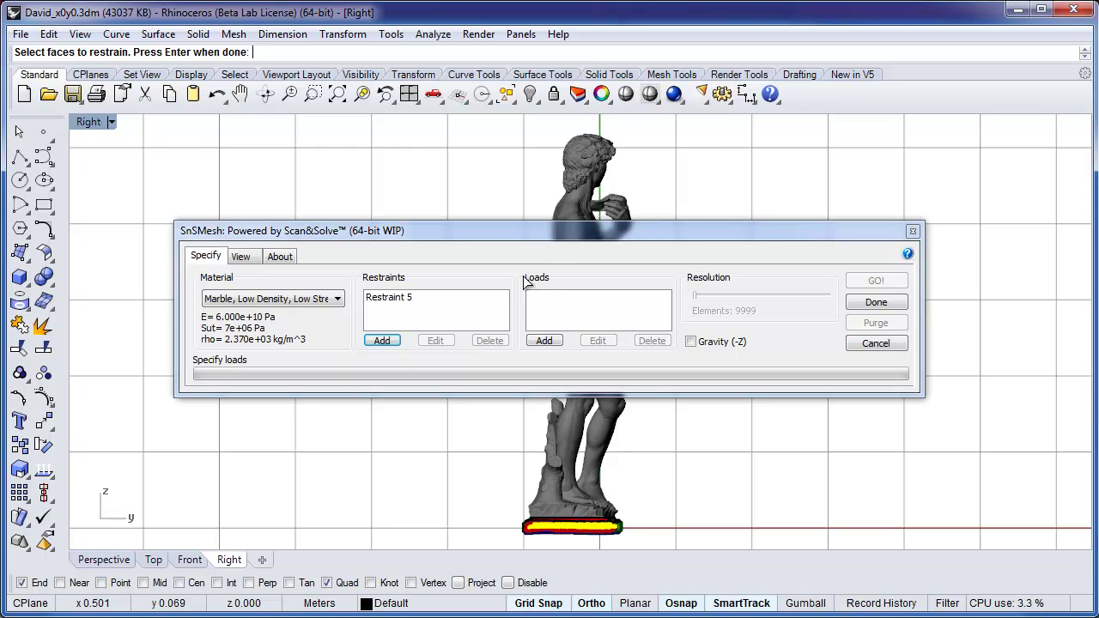
# Step: Enable Gravity (-Z), solve, and display the Danger Level (Rankine) map with the panel moved aside
pyautogui.click(692, 342)
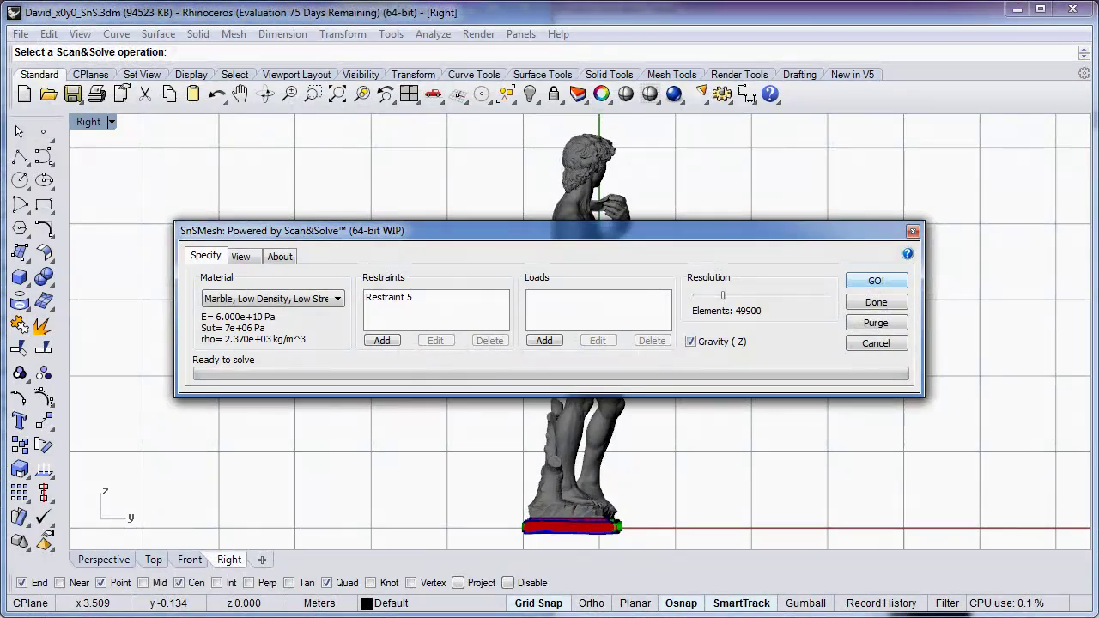
pyautogui.click(252, 259)
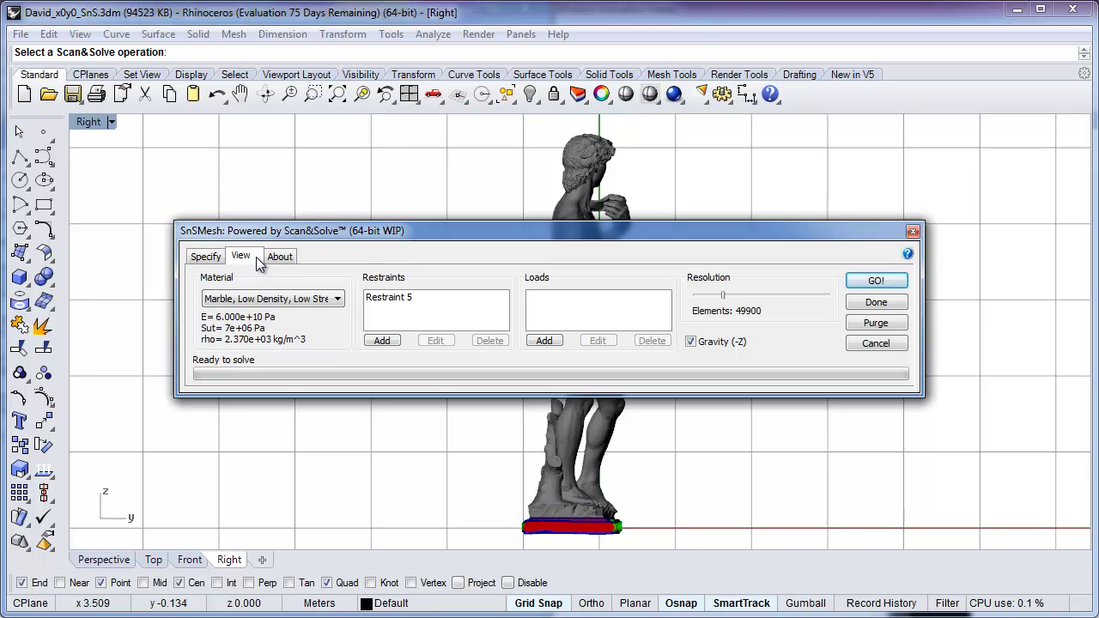
pyautogui.click(103, 559)
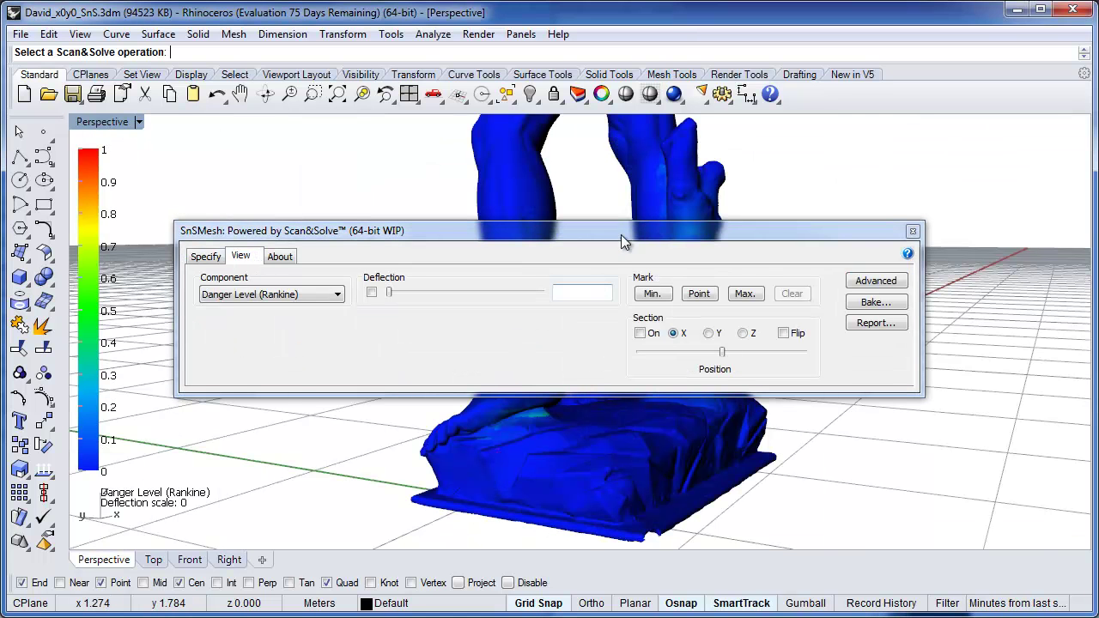
pyautogui.moveTo(625, 230); pyautogui.dragTo(789, 24)
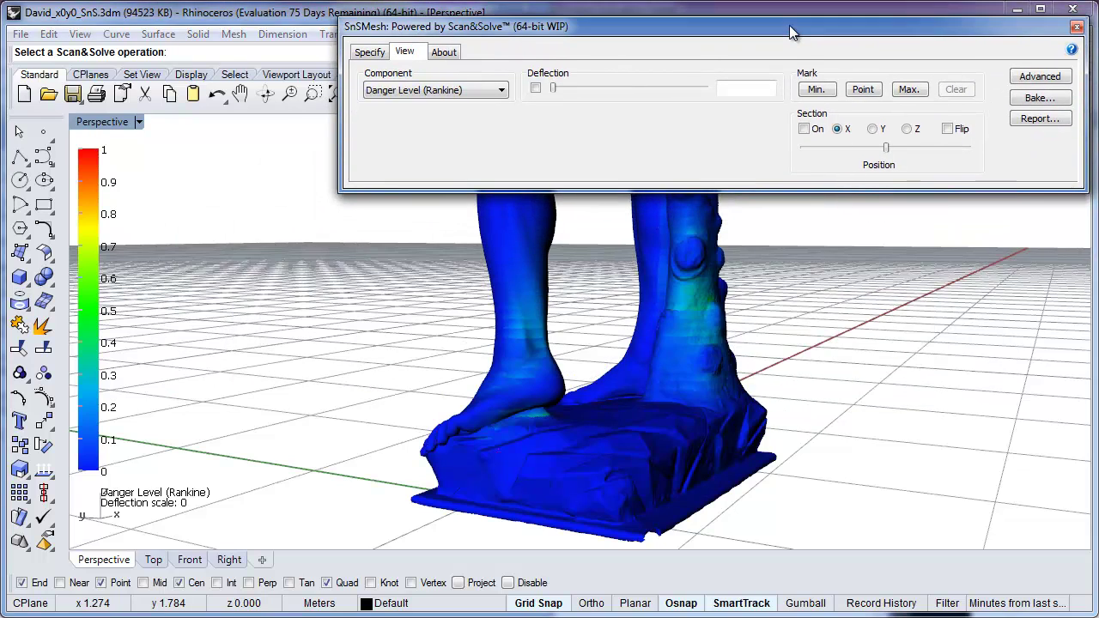
# Step: Set the legend Max to 0.5 under Advanced, then slide the window aside to show the tilted statue
pyautogui.moveTo(761, 316); pyautogui.dragTo(701, 324, button='right')
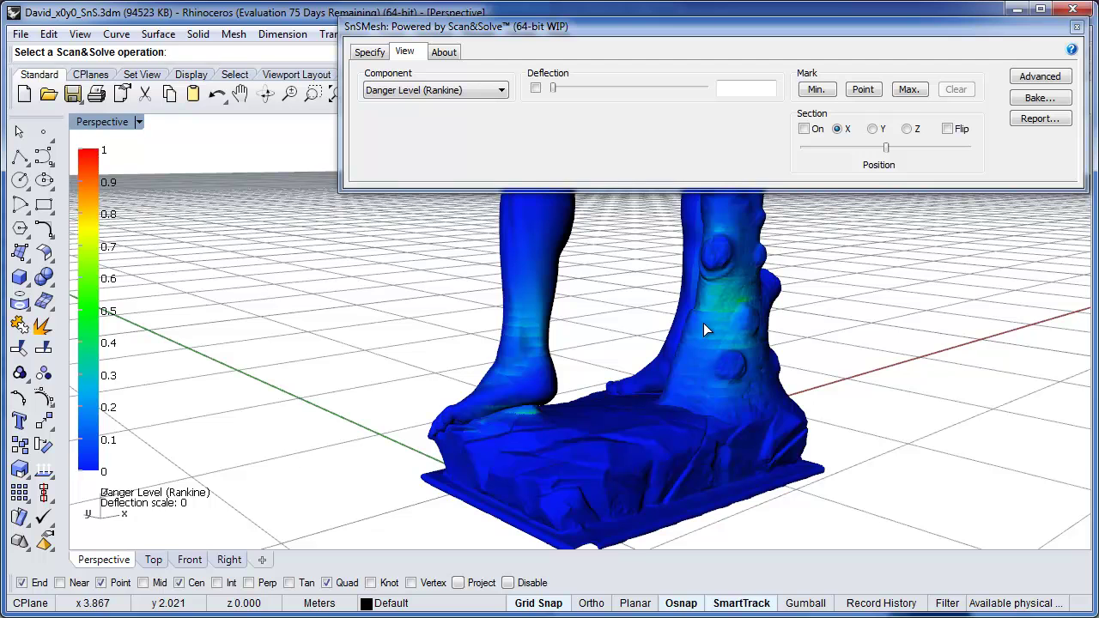
pyautogui.click(1038, 77)
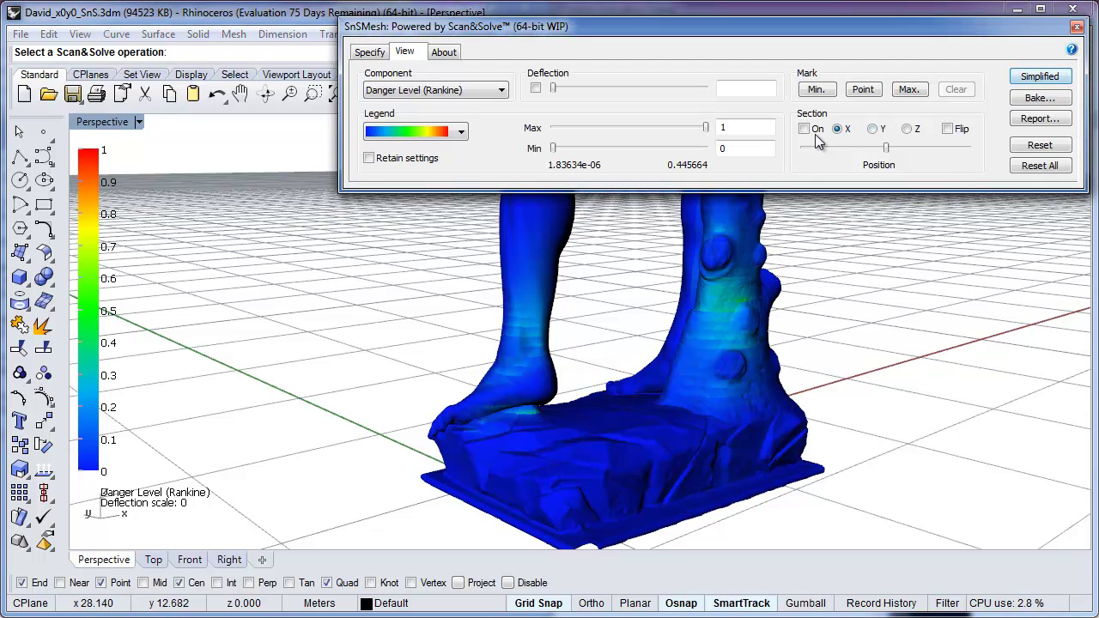
pyautogui.doubleClick(722, 128)
pyautogui.write('.5')
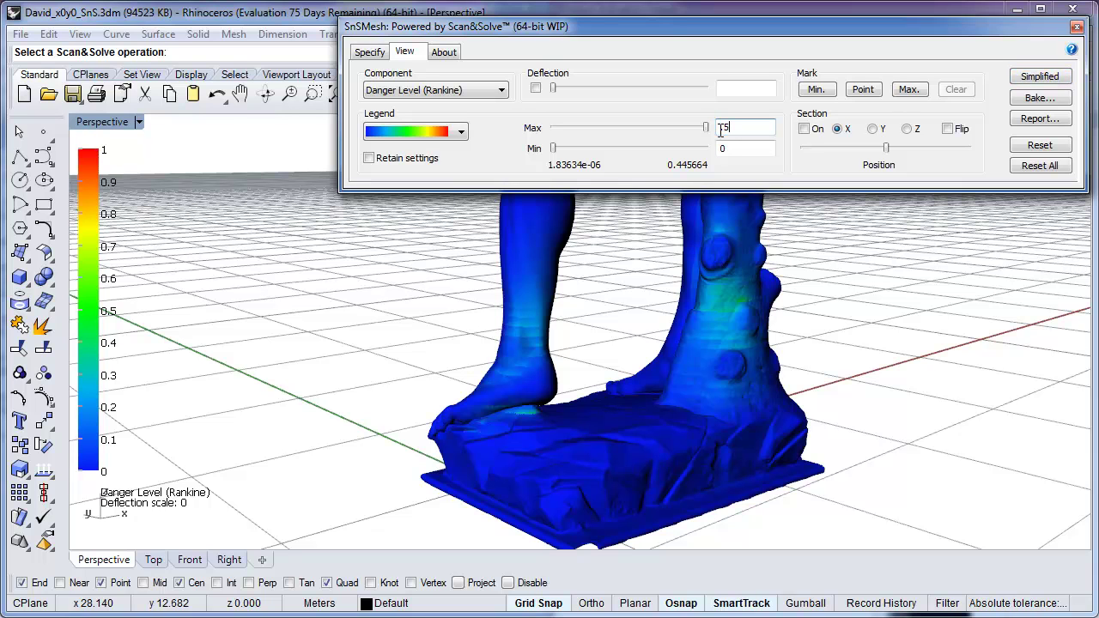
pyautogui.press('Return')
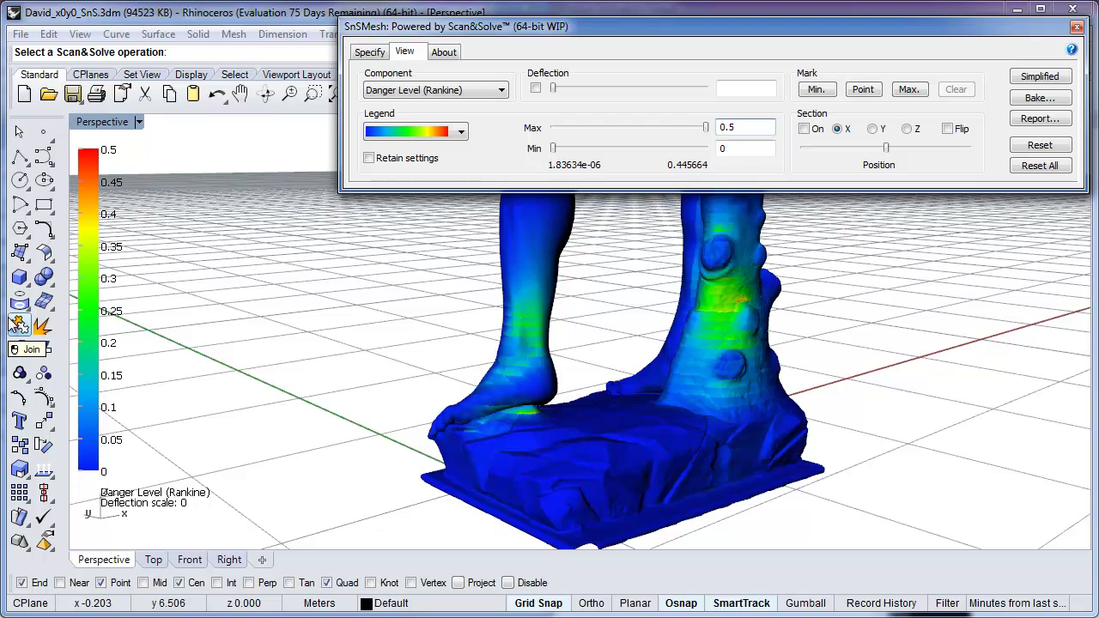
pyautogui.moveTo(17, 322); pyautogui.dragTo(557, 344)
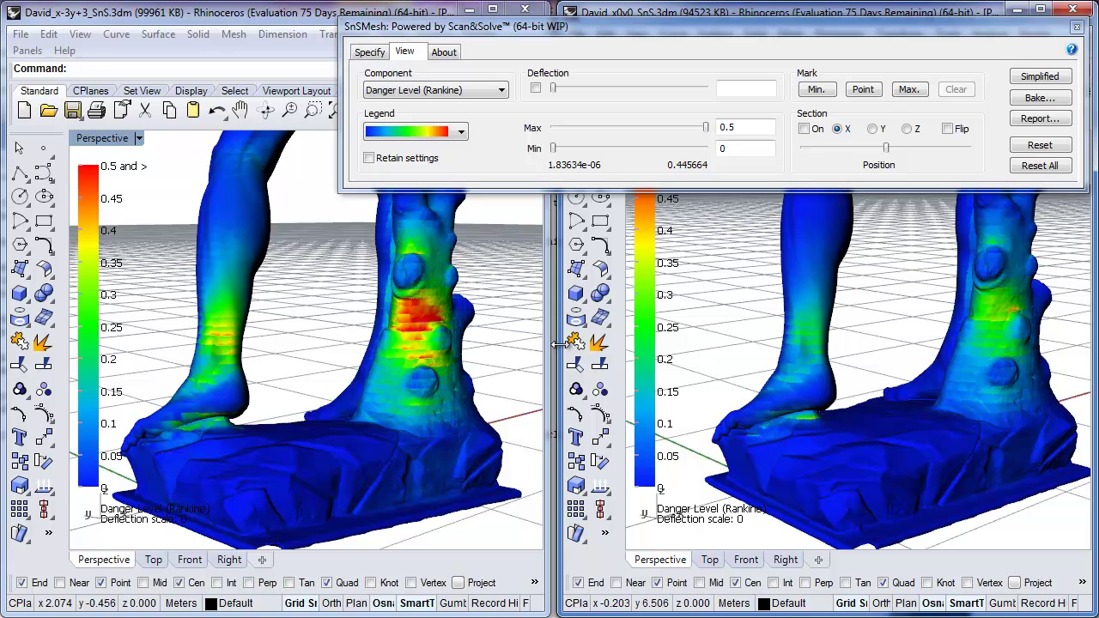